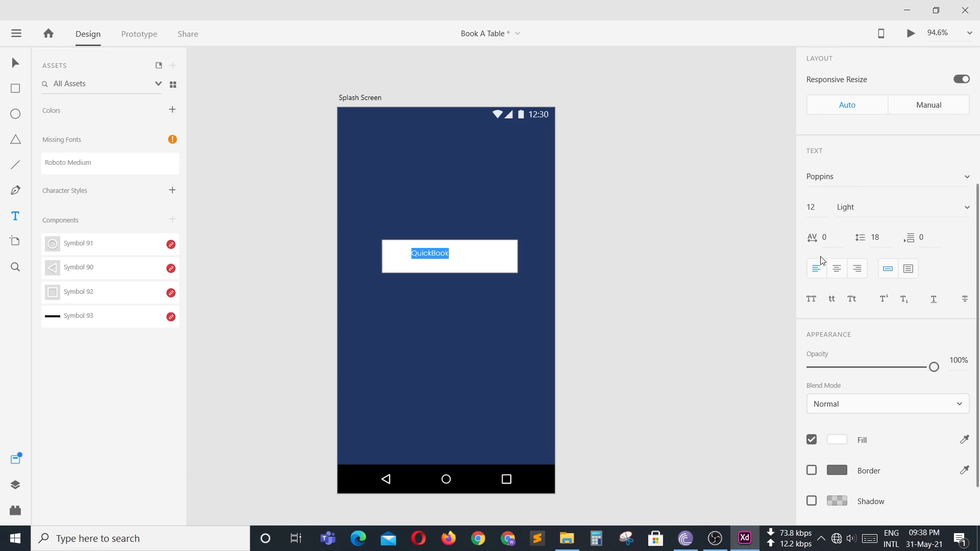
Set the QuickBook text to size 49 in the SemiBold weight
{"action": "type", "text": "49"}
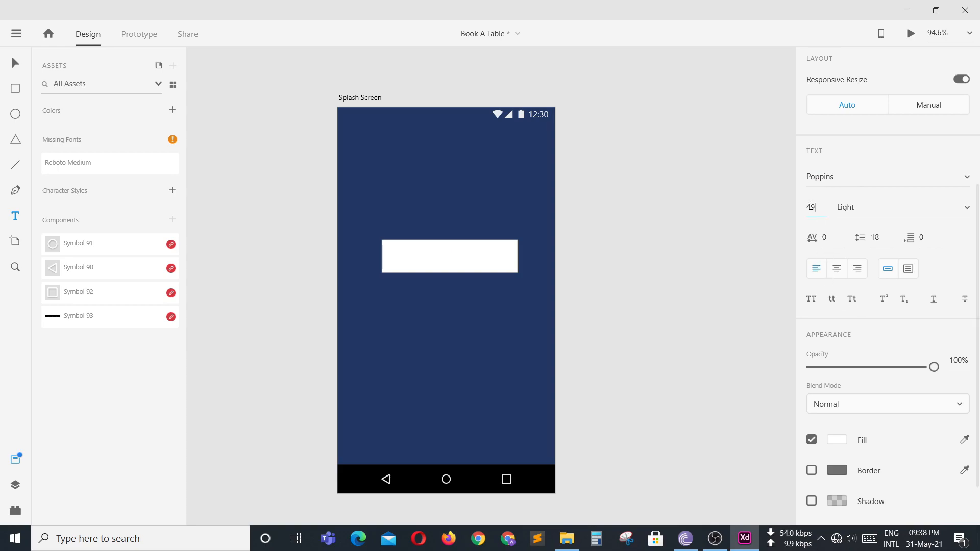
{"action": "key", "text": "Return"}
{"action": "left_click", "coordinate": [967, 210]}
{"action": "scroll", "coordinate": [912, 223], "scroll_direction": "down", "scroll_amount": 1}
{"action": "left_click", "coordinate": [893, 283]}
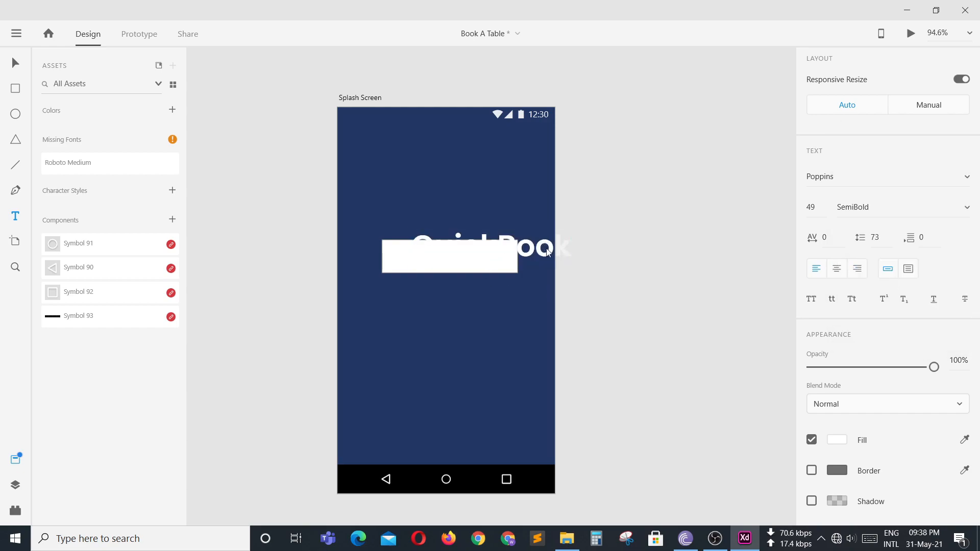
Colour the word "Quick" in the QuickBook text with the green swatch #40BC9D
{"action": "scroll", "coordinate": [831, 387], "scroll_direction": "down", "scroll_amount": 2}
{"action": "key", "text": "Left"}
{"action": "key", "text": "shift+Right"}
{"action": "key", "text": "shift+Right"}
{"action": "key", "text": "shift+Right"}
{"action": "key", "text": "shift+Right"}
{"action": "key", "text": "shift+Right"}
{"action": "left_click", "coordinate": [838, 380]}
{"action": "left_click", "coordinate": [725, 456]}
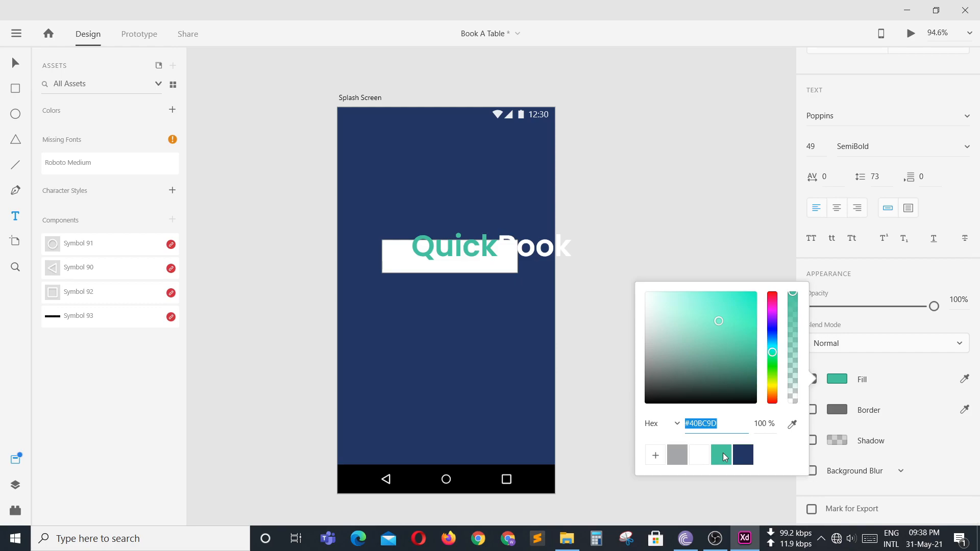
Colour the word "Book" in the QuickBook text with the dark navy swatch
{"action": "left_click_drag", "start_coordinate": [497, 246], "coordinate": [575, 247]}
{"action": "left_click", "coordinate": [515, 248]}
{"action": "left_click", "coordinate": [842, 382]}
{"action": "left_click", "coordinate": [748, 456]}
{"action": "left_click", "coordinate": [606, 307]}
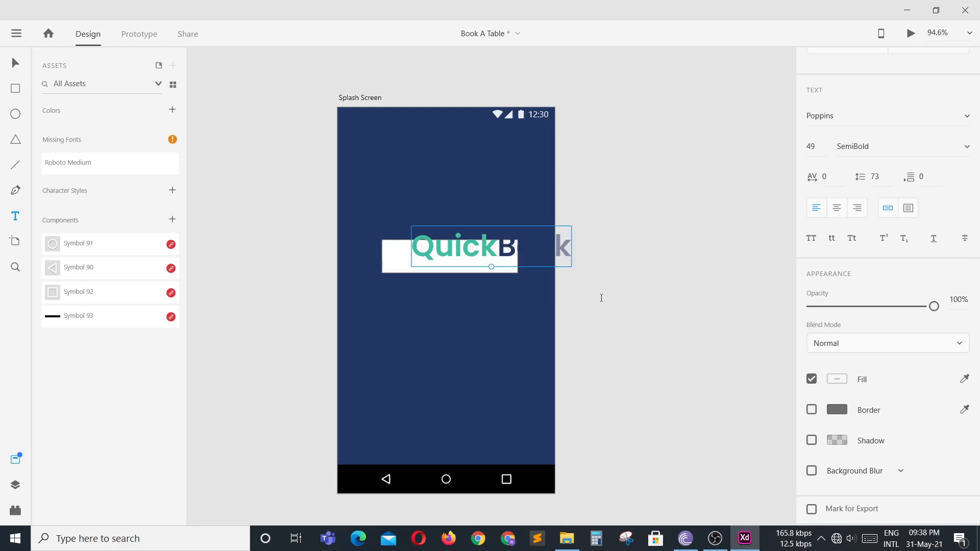
Enlarge the white rectangle to about 316 wide and centre the QuickBook text over it
{"action": "left_click_drag", "start_coordinate": [479, 254], "coordinate": [446, 292]}
{"action": "left_click", "coordinate": [417, 251]}
{"action": "left_click_drag", "start_coordinate": [381, 255], "coordinate": [351, 256]}
{"action": "left_click_drag", "start_coordinate": [519, 257], "coordinate": [541, 256]}
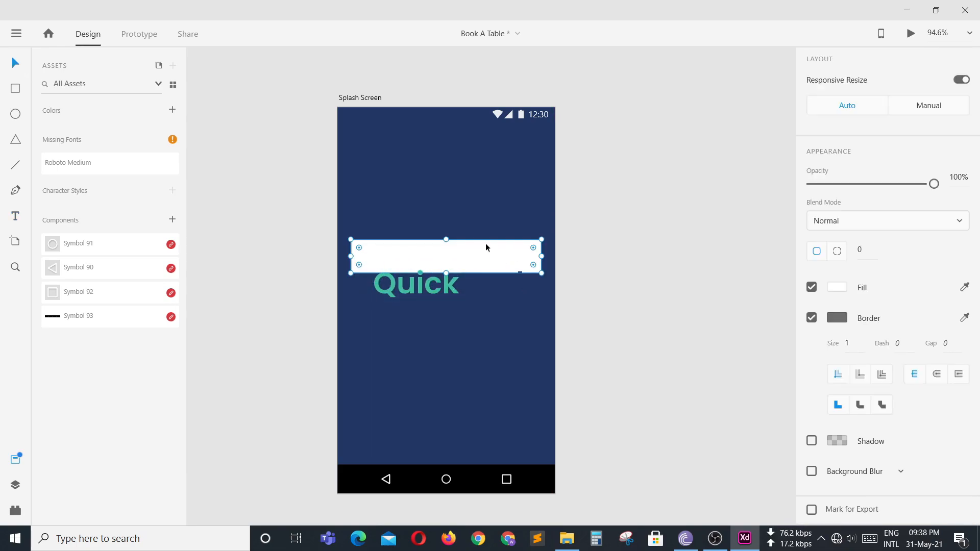
{"action": "left_click_drag", "start_coordinate": [446, 239], "coordinate": [450, 220]}
{"action": "left_click_drag", "start_coordinate": [428, 277], "coordinate": [420, 248]}
{"action": "left_click", "coordinate": [426, 298]}
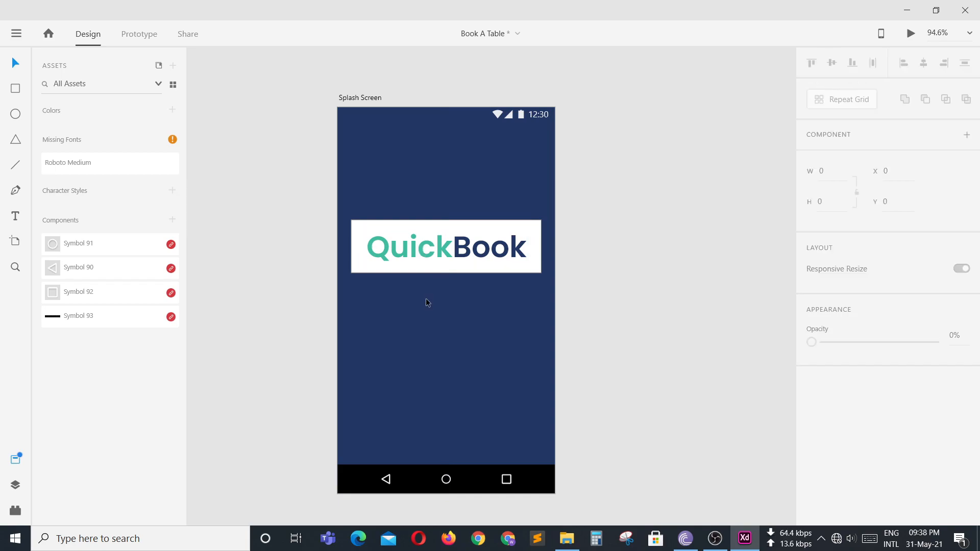
Round the white rectangle's corners individually with radii 13, 0, 12 and 18
{"action": "scroll", "coordinate": [428, 296], "scroll_direction": "up", "scroll_amount": 1}
{"action": "left_click", "coordinate": [367, 281]}
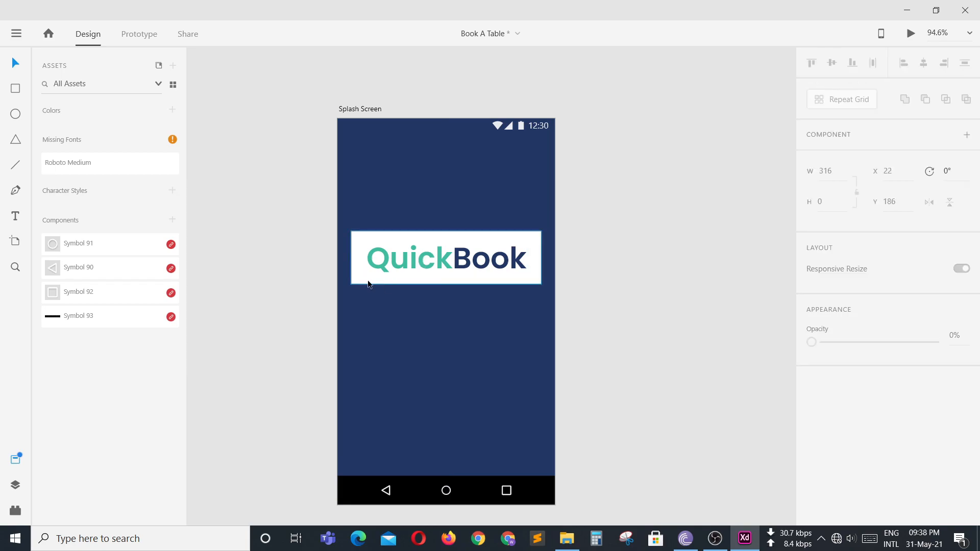
{"action": "scroll", "coordinate": [868, 326], "scroll_direction": "down", "scroll_amount": 5}
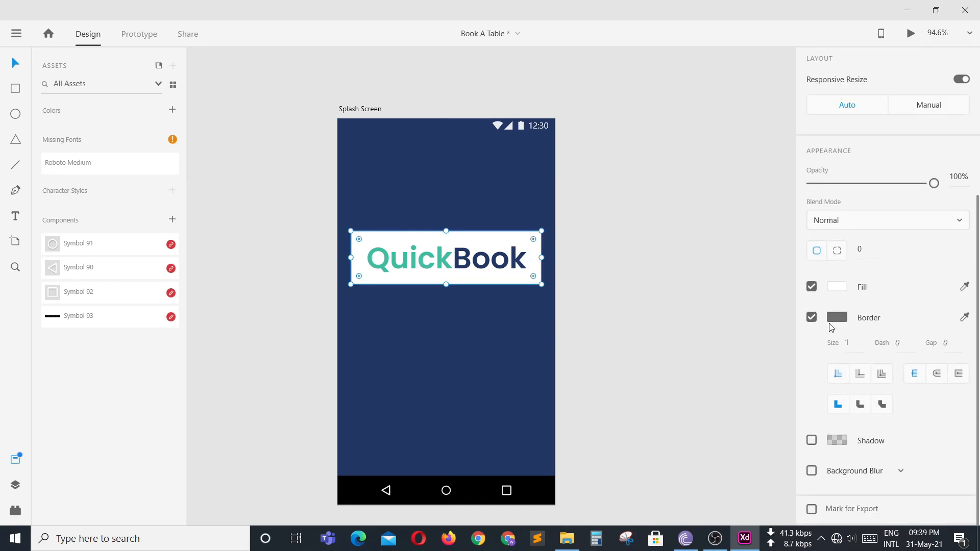
{"action": "type", "text": "13"}
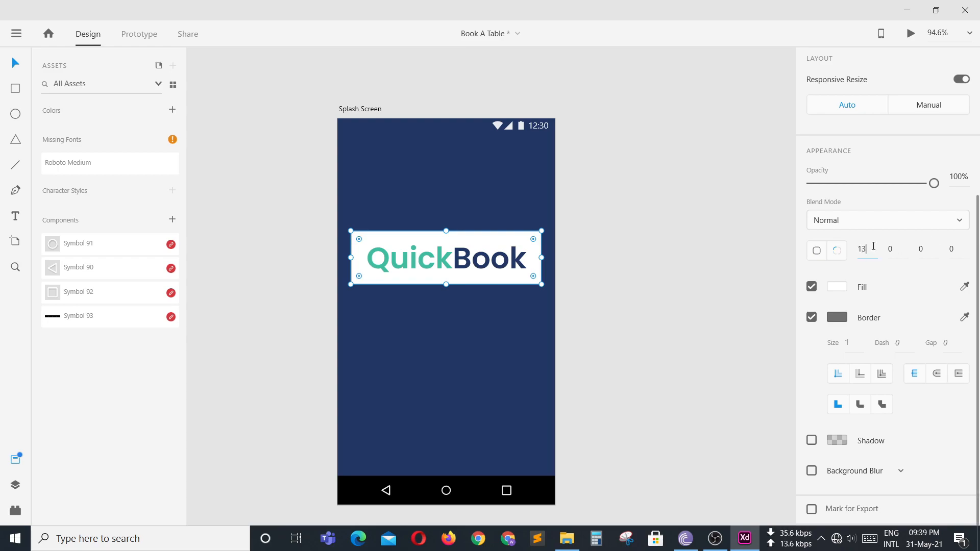
{"action": "left_click", "coordinate": [926, 249]}
{"action": "type", "text": "12"}
{"action": "key", "text": "Return"}
{"action": "left_click", "coordinate": [485, 341]}
Shrink the white rectangle to about 258 × 34 so it forms a narrow band behind the QuickBook text
{"action": "left_click", "coordinate": [439, 275]}
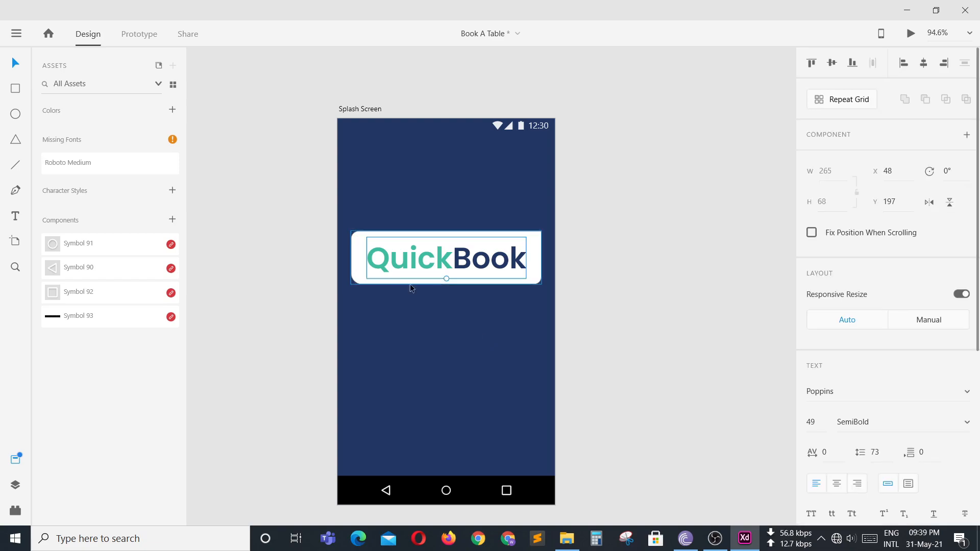
{"action": "left_click", "coordinate": [439, 283]}
{"action": "left_click_drag", "start_coordinate": [447, 284], "coordinate": [450, 270]}
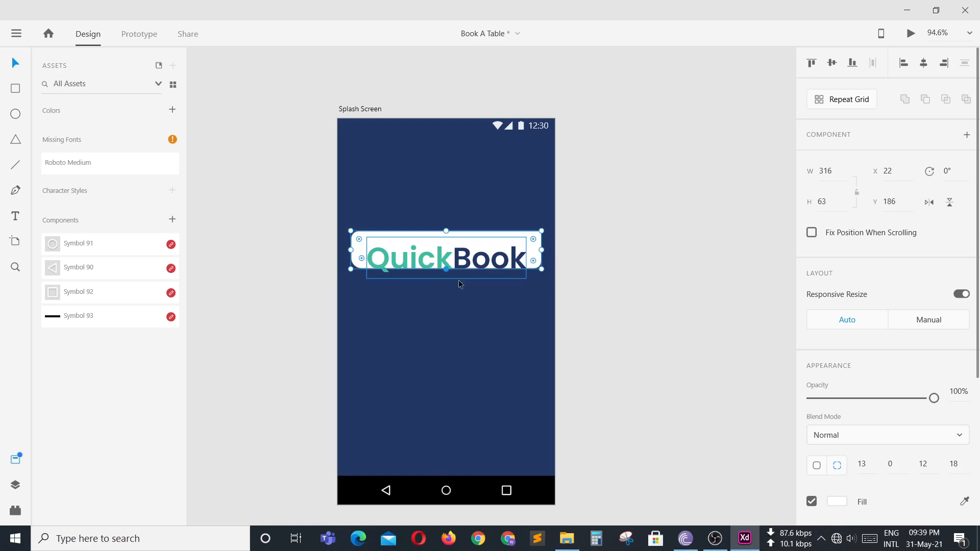
{"action": "left_click_drag", "start_coordinate": [542, 250], "coordinate": [527, 251]}
{"action": "left_click", "coordinate": [525, 296]}
{"action": "left_click", "coordinate": [362, 237]}
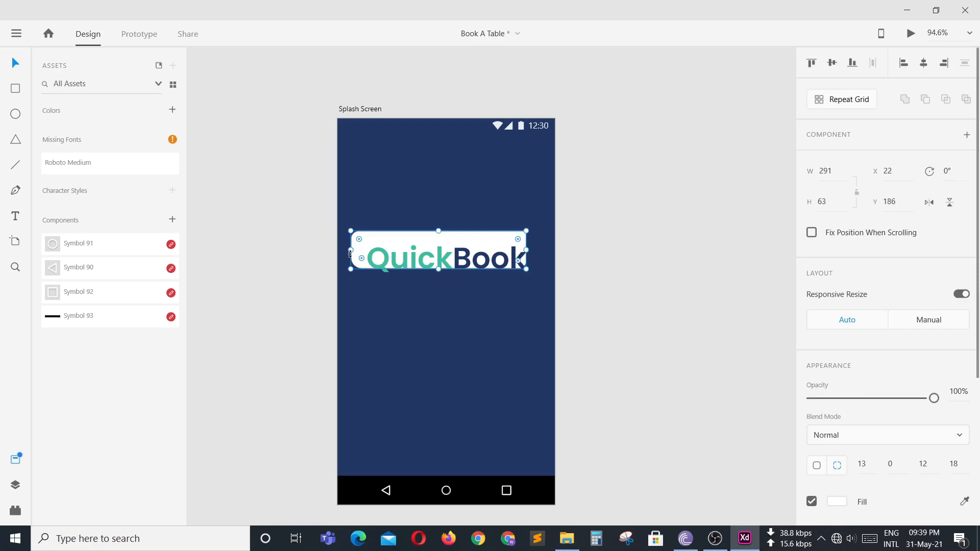
{"action": "left_click_drag", "start_coordinate": [351, 252], "coordinate": [366, 254]}
{"action": "left_click_drag", "start_coordinate": [447, 228], "coordinate": [447, 248]}
{"action": "key", "text": "ctrl+z"}
{"action": "left_click_drag", "start_coordinate": [368, 260], "coordinate": [368, 260]}
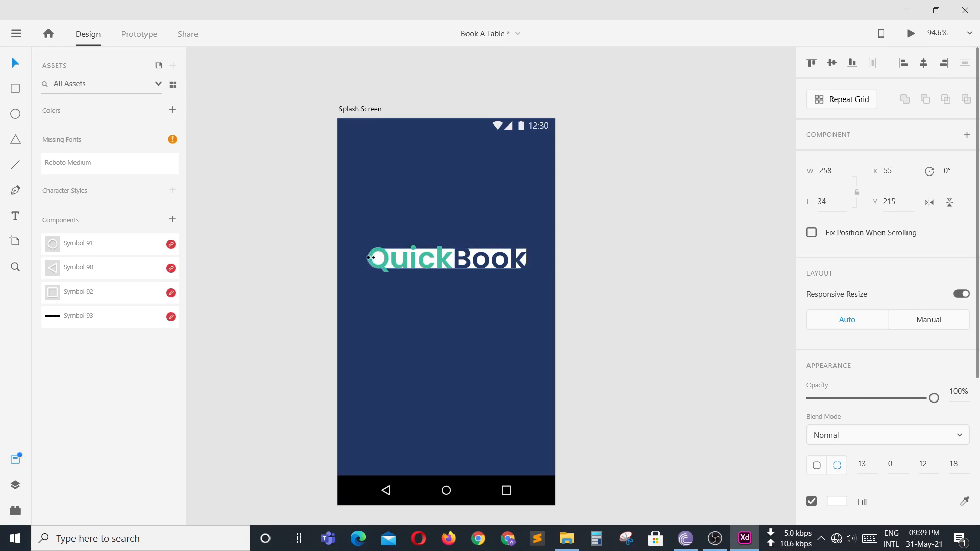
{"action": "left_click", "coordinate": [410, 324]}
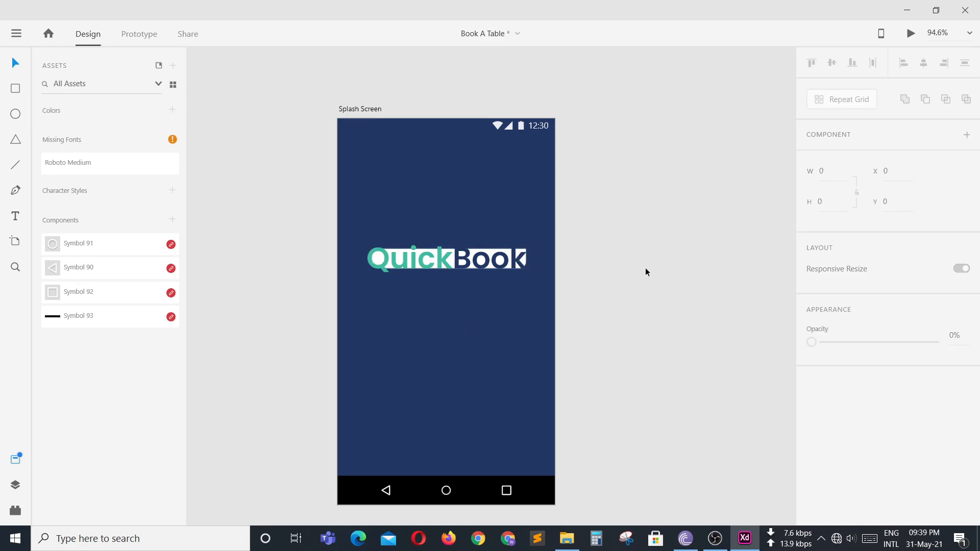
Group the QuickBook text with its white rectangle and move the group down to about Y 214
{"action": "left_click_drag", "start_coordinate": [508, 300], "coordinate": [379, 219]}
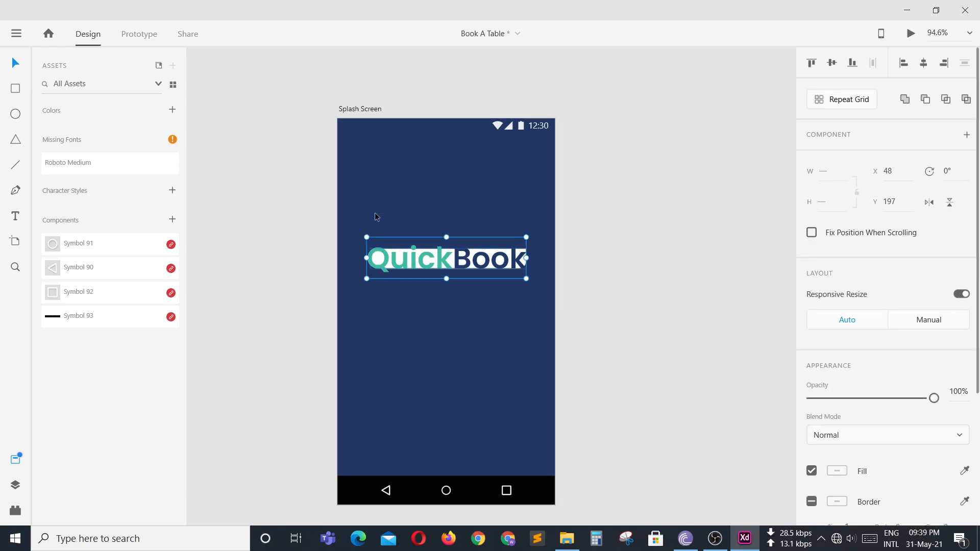
{"action": "key", "text": "ctrl+g"}
{"action": "left_click_drag", "start_coordinate": [453, 263], "coordinate": [455, 274]}
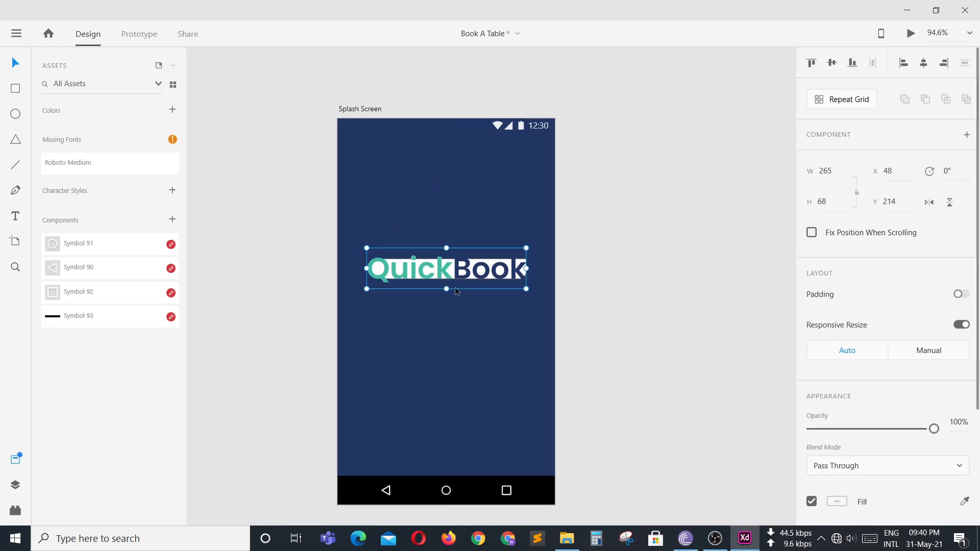
{"action": "left_click", "coordinate": [461, 324]}
Add the text "Book a Table" and place it just below the QuickBook logo, starting near the artboard's left margin
{"action": "scroll", "coordinate": [461, 327], "scroll_direction": "down", "scroll_amount": 1}
{"action": "key", "text": "t"}
{"action": "left_click", "coordinate": [421, 296]}
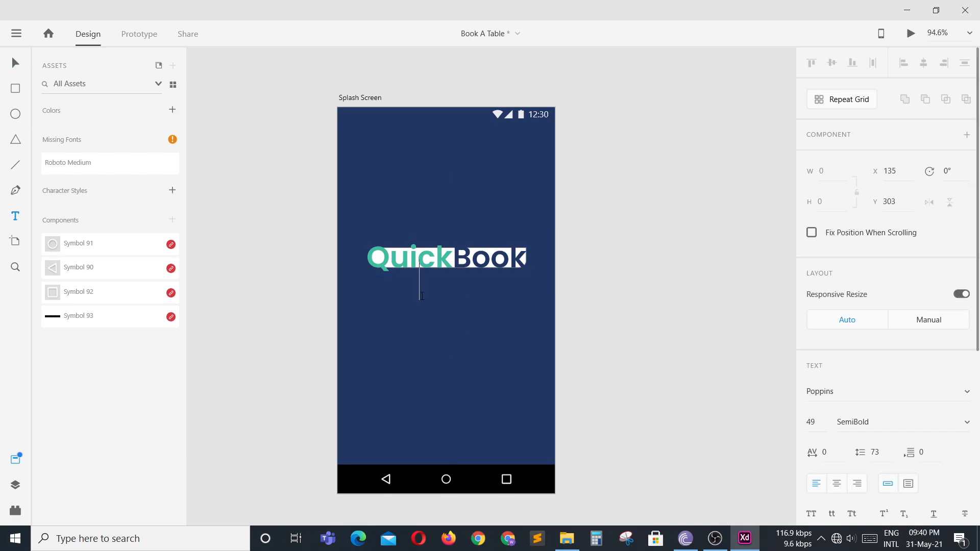
{"action": "type", "text": "Book a Table"}
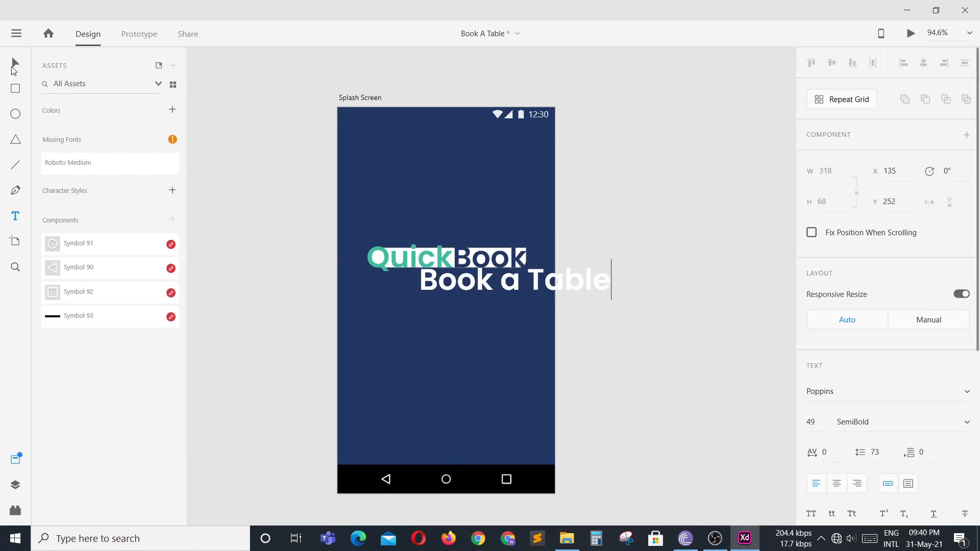
{"action": "key", "text": "Escape"}
{"action": "left_click_drag", "start_coordinate": [473, 289], "coordinate": [401, 294]}
Set the "Book a Table" text to size 20 in the Medium weight
{"action": "key", "text": "Return"}
{"action": "left_click", "coordinate": [812, 422]}
{"action": "key", "text": "Return"}
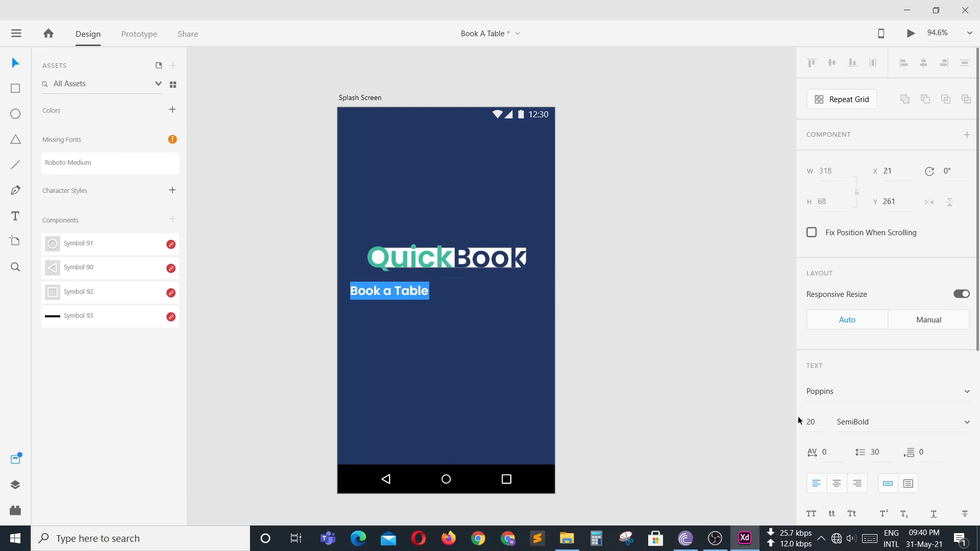
{"action": "left_click", "coordinate": [964, 424]}
{"action": "scroll", "coordinate": [888, 408], "scroll_direction": "up", "scroll_amount": 1}
{"action": "left_click", "coordinate": [877, 346]}
Centre the "Book a Table" text beneath the logo and lower both slightly, putting the logo at Y 224
{"action": "key", "text": "Escape"}
{"action": "left_click_drag", "start_coordinate": [405, 291], "coordinate": [463, 289]}
{"action": "left_click", "coordinate": [466, 342]}
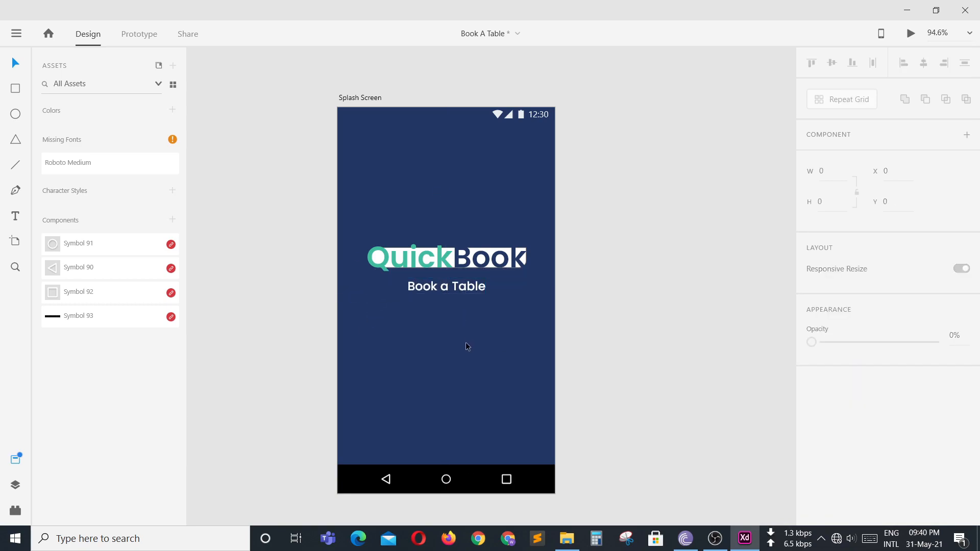
{"action": "scroll", "coordinate": [633, 329], "scroll_direction": "down", "scroll_amount": 1}
{"action": "left_click_drag", "start_coordinate": [483, 274], "coordinate": [480, 256]}
{"action": "left_click", "coordinate": [480, 249]}
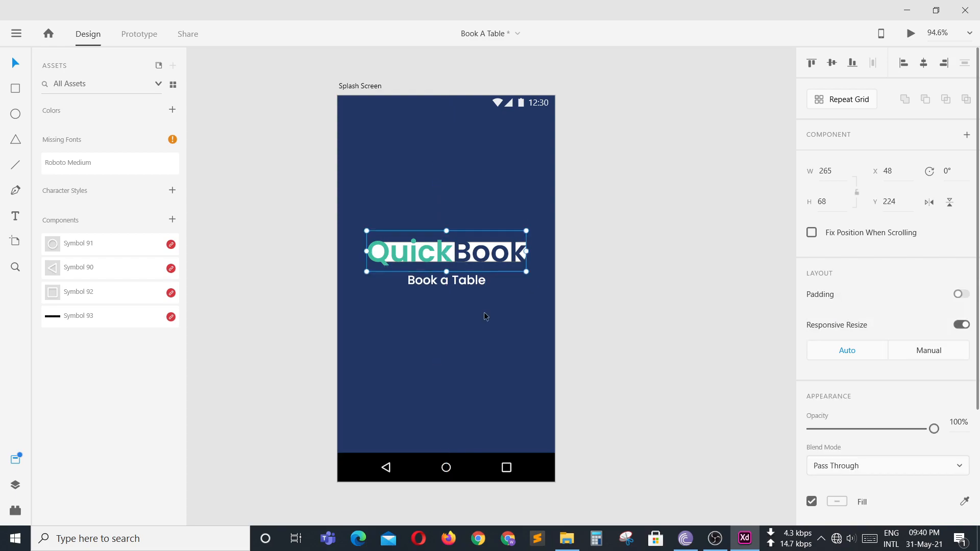
{"action": "left_click", "coordinate": [627, 325]}
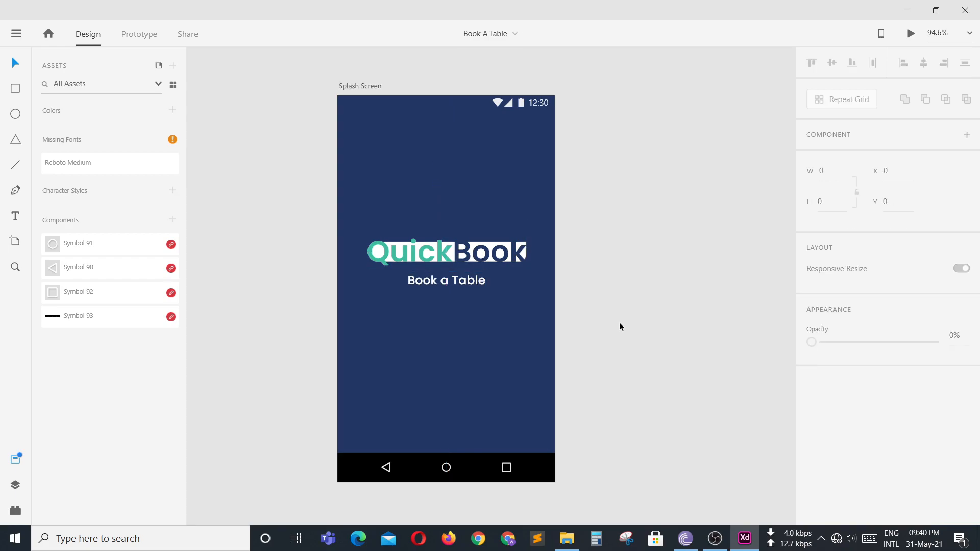
Preview the Splash Screen artboard in the preview window and close the preview
{"action": "scroll", "coordinate": [587, 304], "scroll_direction": "right", "scroll_amount": 1}
{"action": "left_click", "coordinate": [322, 82]}
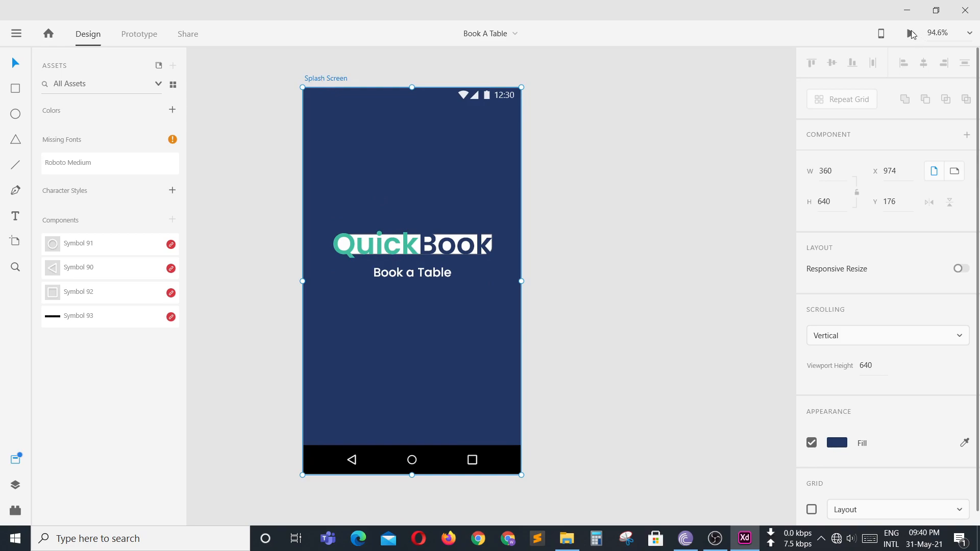
{"action": "left_click", "coordinate": [912, 34]}
{"action": "left_click_drag", "start_coordinate": [360, 27], "coordinate": [591, 50]}
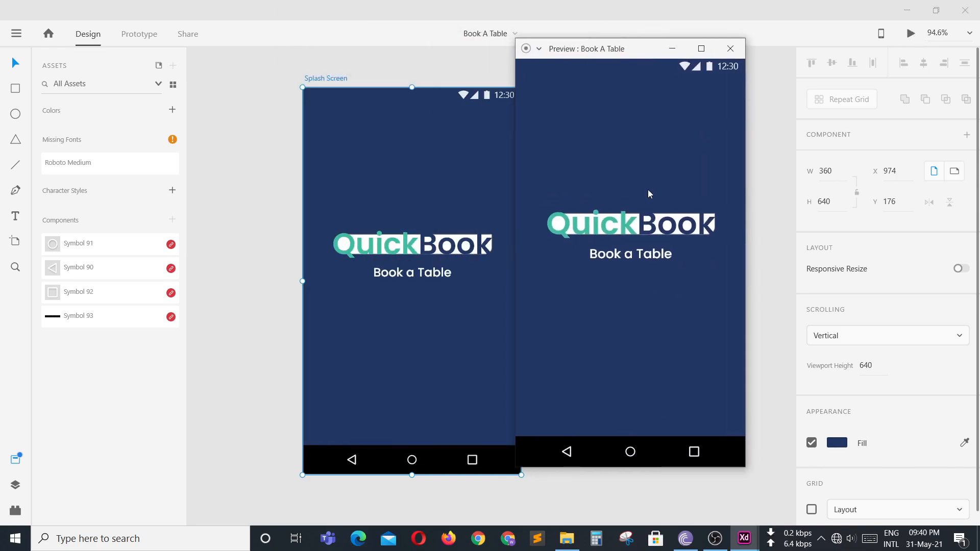
{"action": "left_click", "coordinate": [731, 48]}
Duplicate the Splash Screen artboard and rename the copy "On-boarding Screen"
{"action": "key", "text": "ctrl+d"}
{"action": "key", "text": "ctrl+0"}
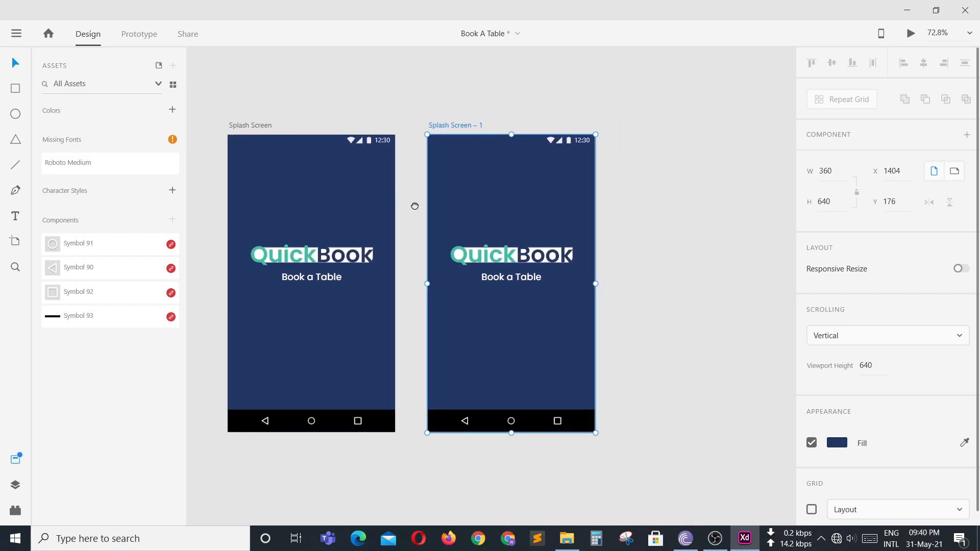
{"action": "scroll", "coordinate": [480, 217], "scroll_direction": "up", "scroll_amount": 2}
{"action": "scroll", "coordinate": [647, 281], "scroll_direction": "down", "scroll_amount": 1}
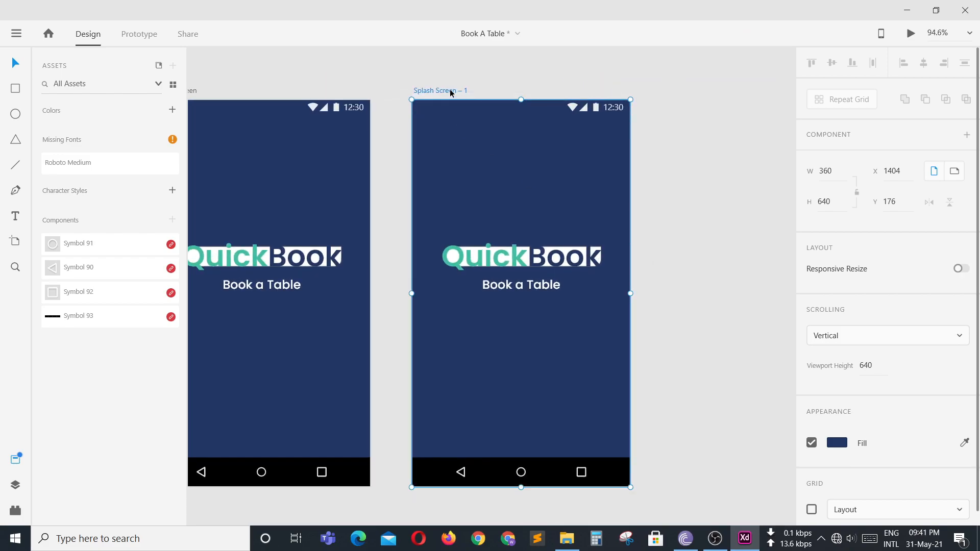
{"action": "double_click", "coordinate": [451, 91]}
{"action": "type", "text": "On-bo"}
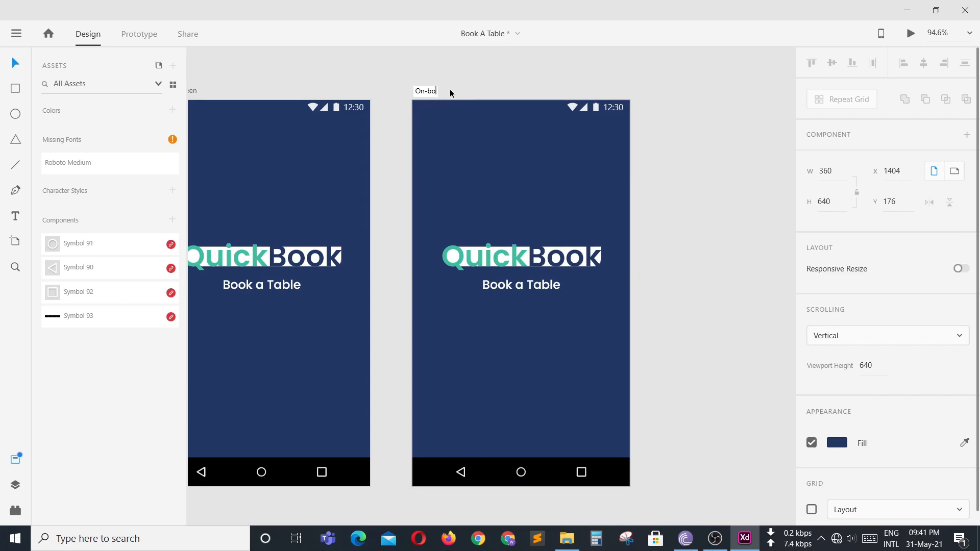
{"action": "type", "text": "arding Screen"}
{"action": "key", "text": "Return"}
{"action": "left_click", "coordinate": [498, 195]}
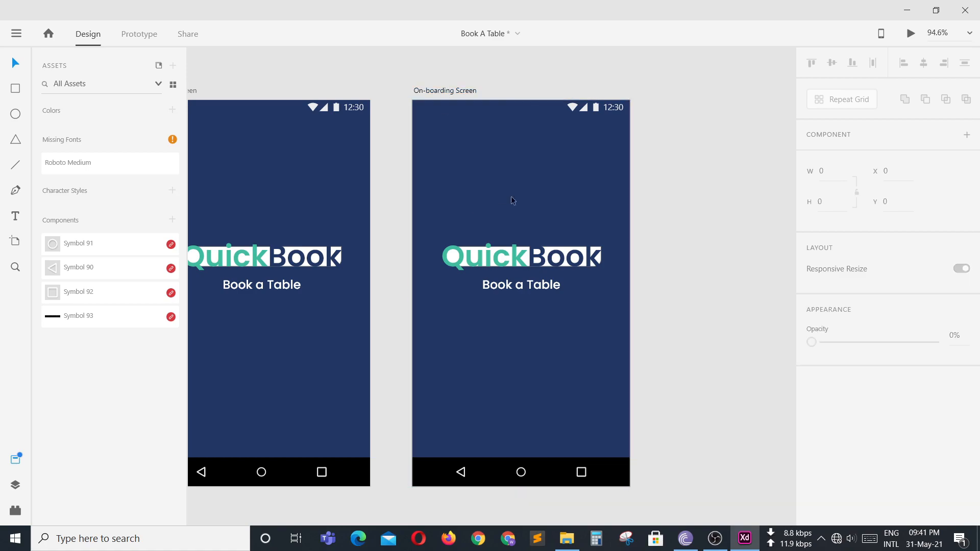
Delete the QuickBook logo and the "Book a Table" text from the On-boarding Screen artboard
{"action": "left_click", "coordinate": [518, 258]}
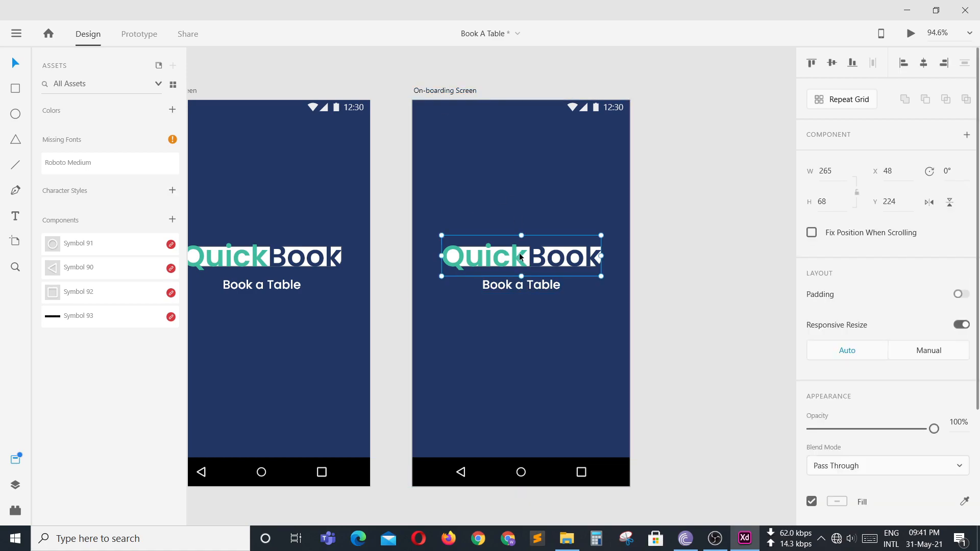
{"action": "key", "text": "Delete"}
{"action": "left_click", "coordinate": [526, 283]}
{"action": "key", "text": "Delete"}
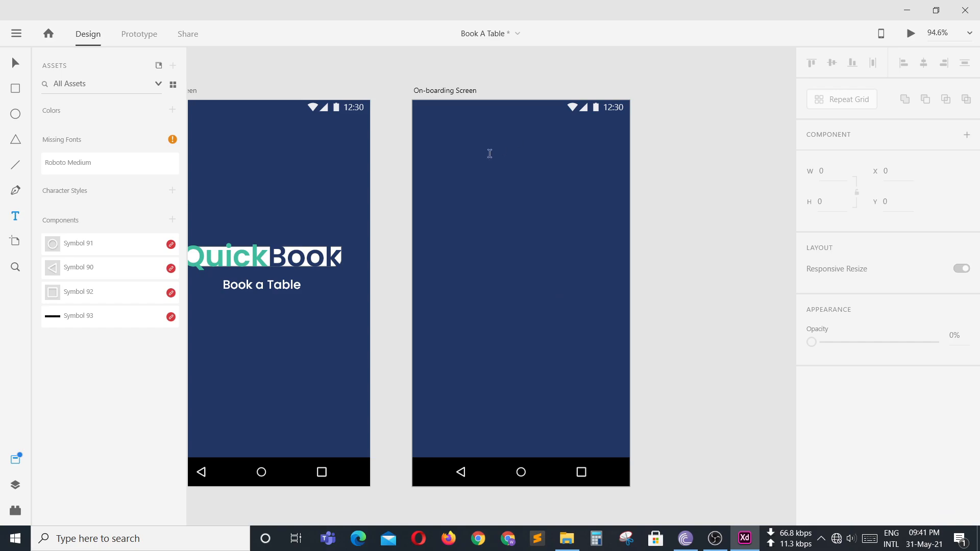
Add a "QuickBook" title in Poppins Medium, size 20, near the top centre of the On-boarding Screen artboard
{"action": "left_click", "coordinate": [489, 154]}
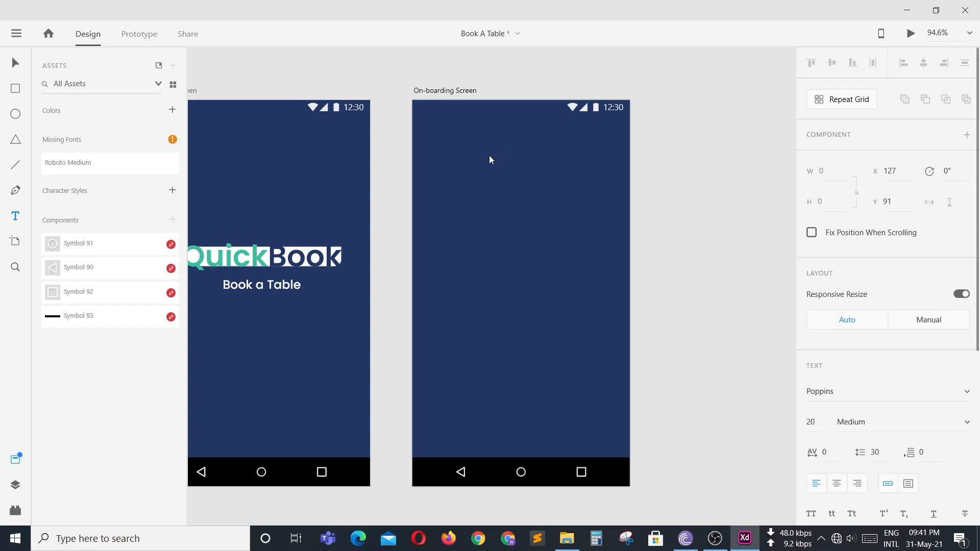
{"action": "type", "text": "QuickBook"}
{"action": "key", "text": "Escape"}
{"action": "left_click_drag", "start_coordinate": [523, 149], "coordinate": [486, 154]}
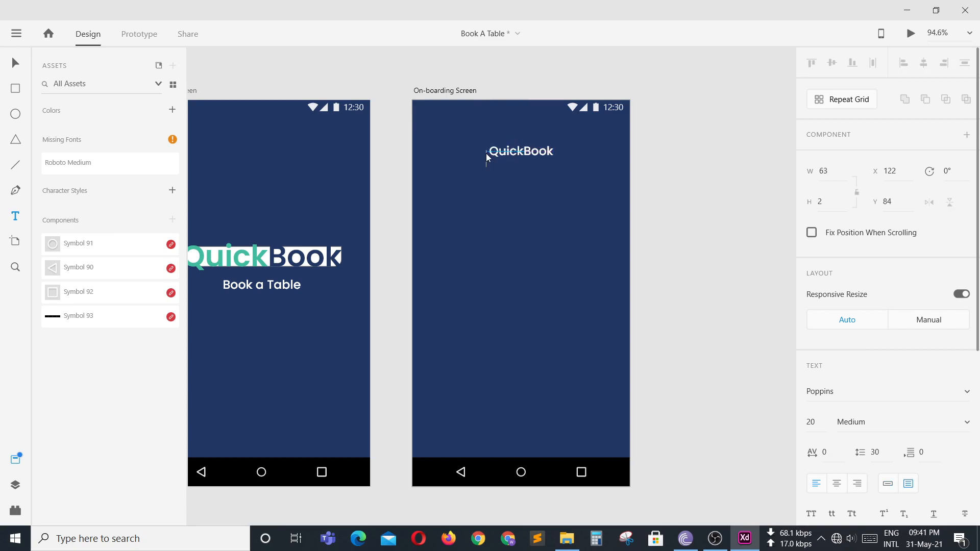
{"action": "left_click", "coordinate": [16, 64]}
{"action": "left_click", "coordinate": [494, 255]}
Turn on the shadow for the large QuickBook text on the splash screen, with X 0, Y 3 and B 6
{"action": "left_click", "coordinate": [248, 251]}
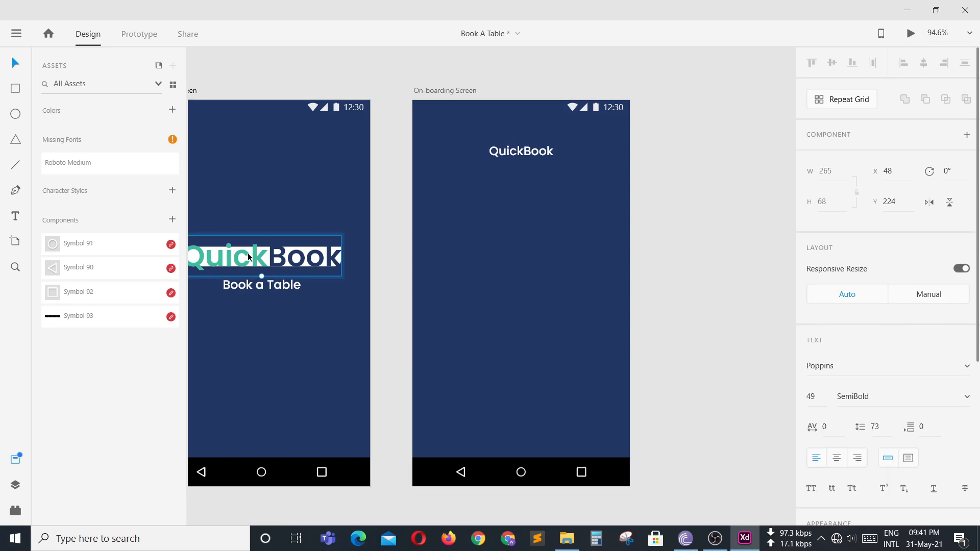
{"action": "double_click", "coordinate": [247, 253]}
{"action": "scroll", "coordinate": [868, 409], "scroll_direction": "down", "scroll_amount": 5}
{"action": "left_click", "coordinate": [811, 440]}
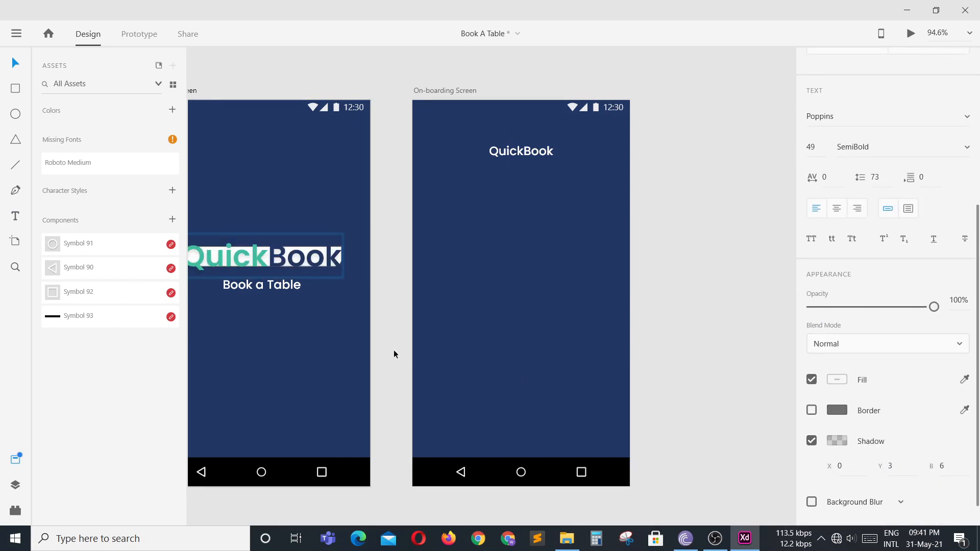
{"action": "left_click", "coordinate": [351, 325]}
Turn on the shadow for the QuickBook title on the On-boarding Screen artboard
{"action": "mouse_move", "coordinate": [388, 337]}
{"action": "left_mouse_down"}
{"action": "mouse_move", "coordinate": [435, 346]}
{"action": "mouse_move", "coordinate": [382, 335]}
{"action": "left_mouse_up"}
{"action": "left_click", "coordinate": [522, 151]}
{"action": "scroll", "coordinate": [868, 476], "scroll_direction": "down", "scroll_amount": 5}
{"action": "left_click", "coordinate": [811, 442]}
Colour the word "Quick" in the On-boarding Screen title with the green swatch #40BC9D
{"action": "double_click", "coordinate": [505, 147]}
{"action": "left_click_drag", "start_coordinate": [518, 148], "coordinate": [484, 148]}
{"action": "scroll", "coordinate": [846, 408], "scroll_direction": "down", "scroll_amount": 5}
{"action": "left_click", "coordinate": [837, 440]}
{"action": "left_click", "coordinate": [721, 505]}
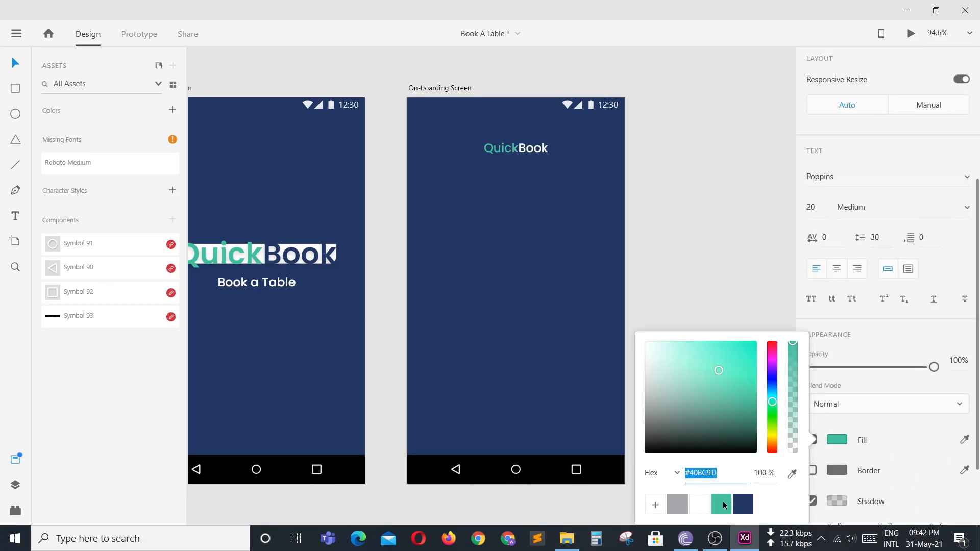
Colour the word "Book" in the On-boarding Screen title with the navy swatch
{"action": "left_click", "coordinate": [543, 140]}
{"action": "left_click_drag", "start_coordinate": [519, 148], "coordinate": [550, 147]}
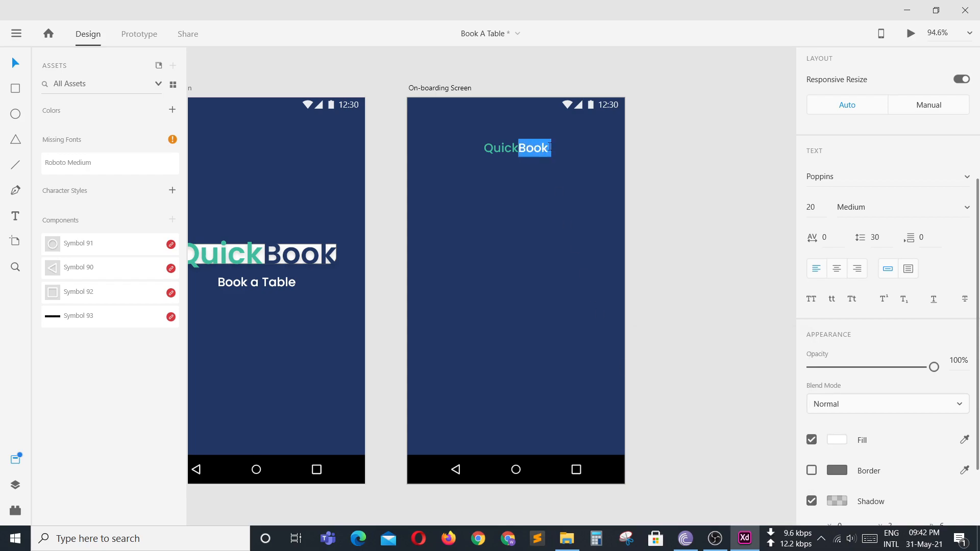
{"action": "left_click", "coordinate": [832, 442]}
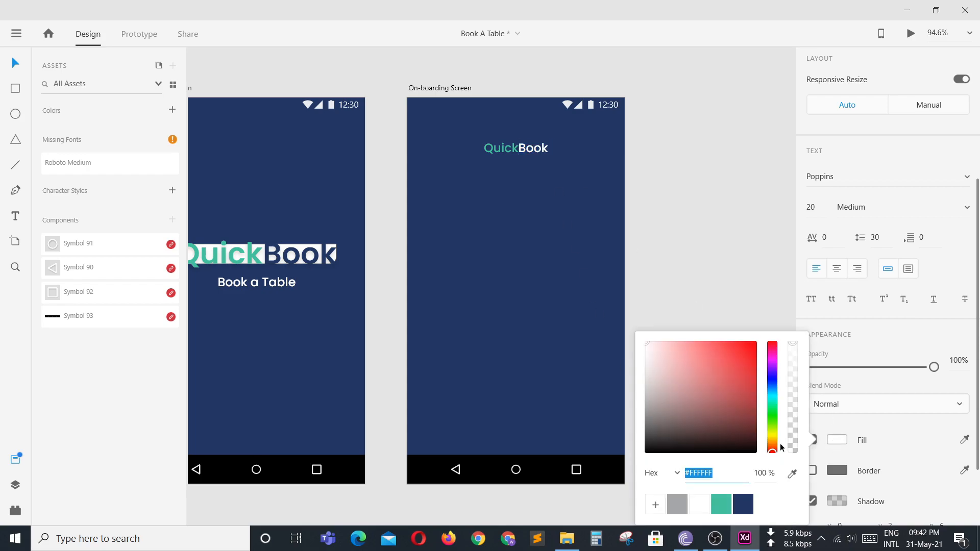
{"action": "left_click", "coordinate": [743, 512]}
{"action": "left_click", "coordinate": [530, 278]}
Change the On-boarding Screen artboard's fill to white
{"action": "left_click", "coordinate": [550, 314]}
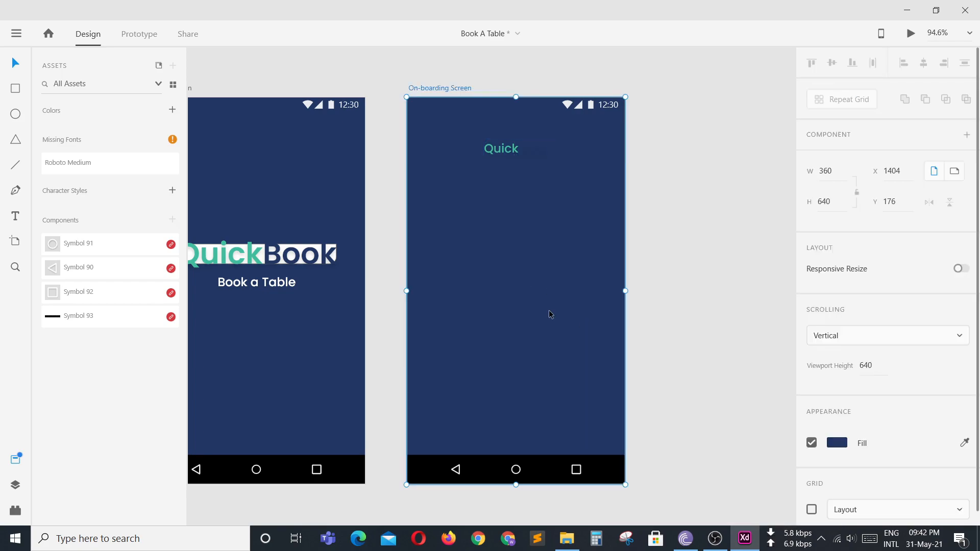
{"action": "left_click", "coordinate": [836, 442]}
{"action": "left_click_drag", "start_coordinate": [712, 382], "coordinate": [601, 315]}
{"action": "left_click", "coordinate": [536, 212]}
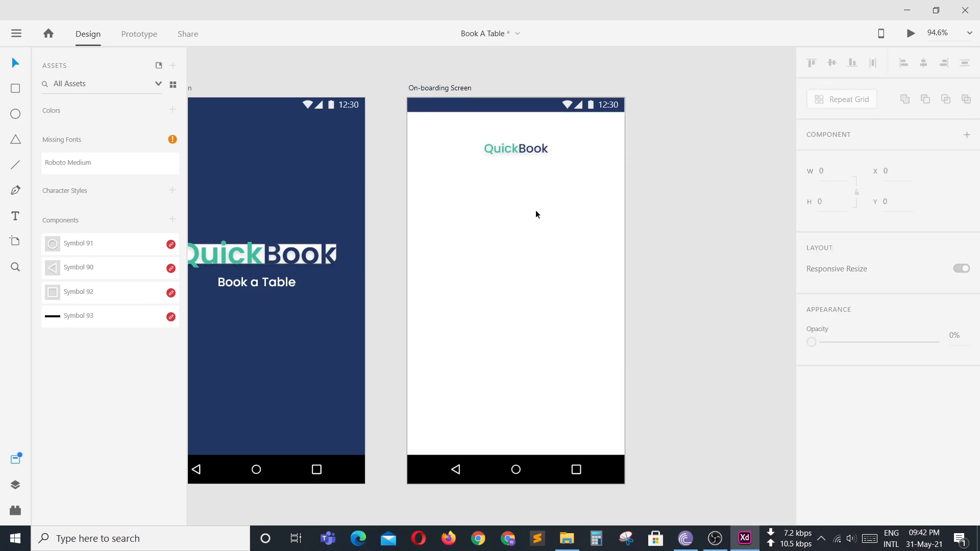
Set the On-boarding Screen's QuickBook title to size 35 with the SemiBold weight
{"action": "scroll", "coordinate": [542, 202], "scroll_direction": "up", "scroll_amount": 2}
{"action": "left_click", "coordinate": [535, 206]}
{"action": "left_click", "coordinate": [814, 351]}
{"action": "type", "text": "35"}
{"action": "key", "text": "Return"}
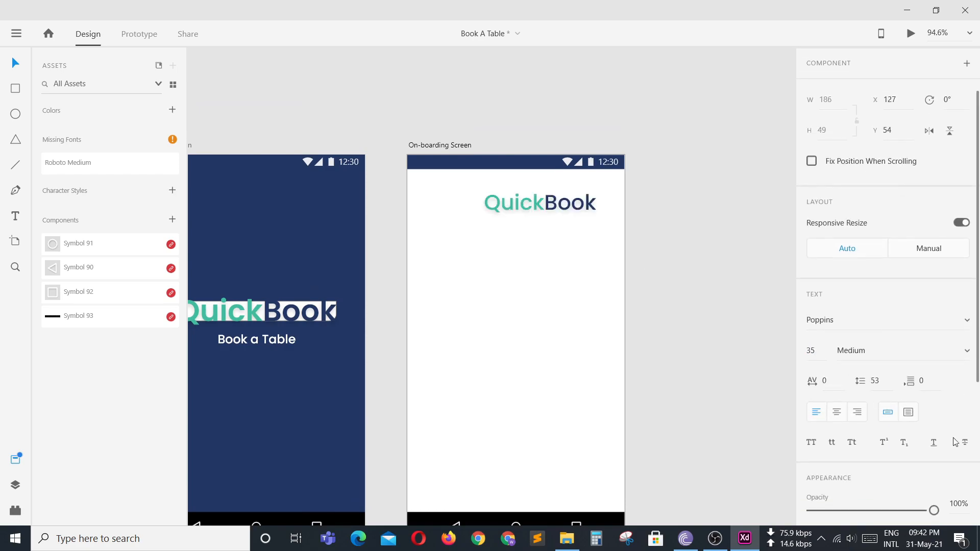
{"action": "left_click", "coordinate": [960, 353]}
{"action": "left_click", "coordinate": [900, 328]}
Centre the enlarged QuickBook title horizontally just below the On-boarding Screen's status bar
{"action": "left_click", "coordinate": [503, 289]}
{"action": "left_click_drag", "start_coordinate": [532, 210], "coordinate": [507, 200]}
{"action": "left_click", "coordinate": [624, 262]}
{"action": "scroll", "coordinate": [589, 242], "scroll_direction": "down", "scroll_amount": 1}
{"action": "left_click_drag", "start_coordinate": [532, 164], "coordinate": [532, 164]}
{"action": "left_click", "coordinate": [579, 303]}
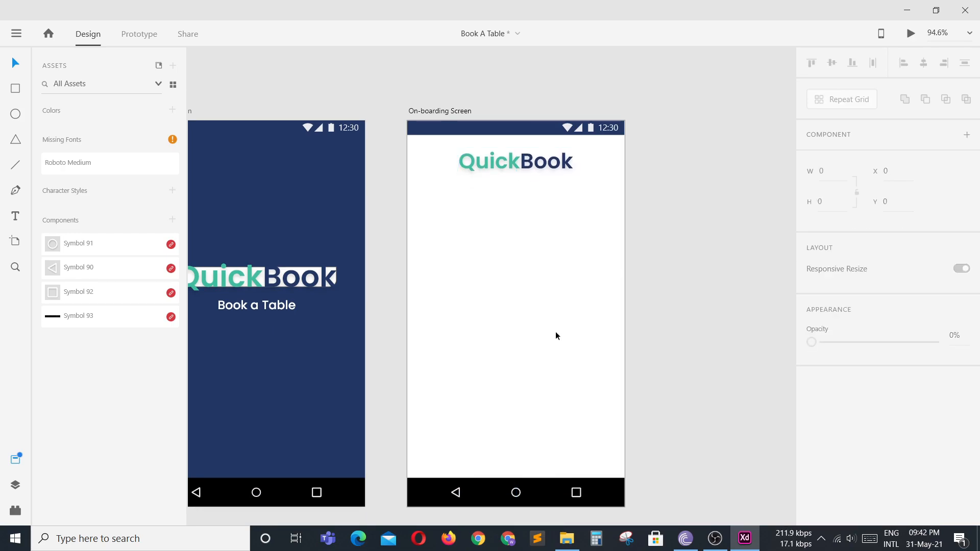
Bring the dining couple illustration from File Explorer onto the On-boarding Screen artboard
{"action": "left_click", "coordinate": [566, 538]}
{"action": "left_click", "coordinate": [447, 180]}
{"action": "left_click_drag", "start_coordinate": [447, 180], "coordinate": [477, 249]}
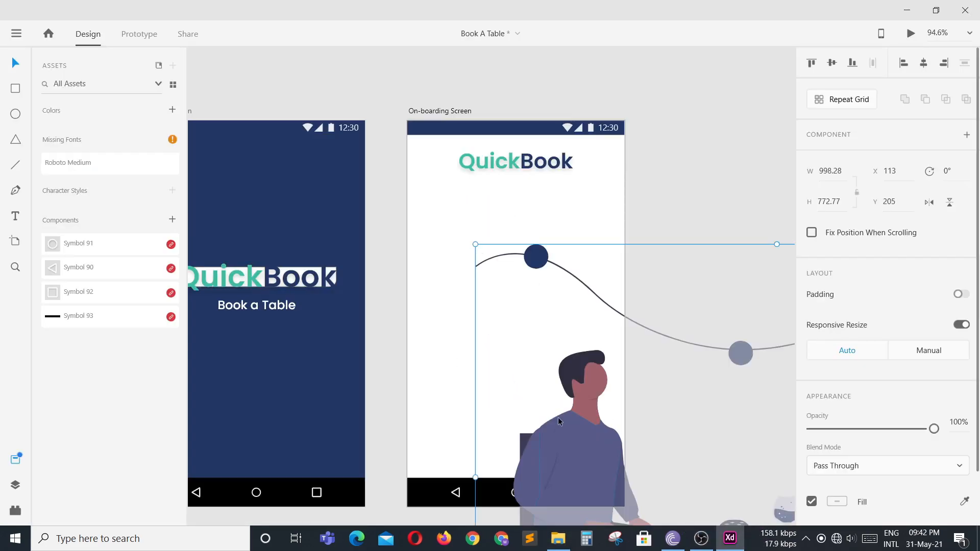
Scale the dining illustration down proportionally to about 177 × 137 so it fits inside the artboard
{"action": "scroll", "coordinate": [589, 326], "scroll_direction": "down", "scroll_amount": 3}
{"action": "scroll", "coordinate": [589, 326], "scroll_direction": "down", "scroll_amount": 1}
{"action": "left_click_drag", "start_coordinate": [665, 397], "coordinate": [594, 339]}
{"action": "left_click", "coordinate": [700, 401]}
{"action": "left_click_drag", "start_coordinate": [721, 423], "coordinate": [605, 342]}
{"action": "scroll", "coordinate": [605, 341], "scroll_direction": "up", "scroll_amount": 4}
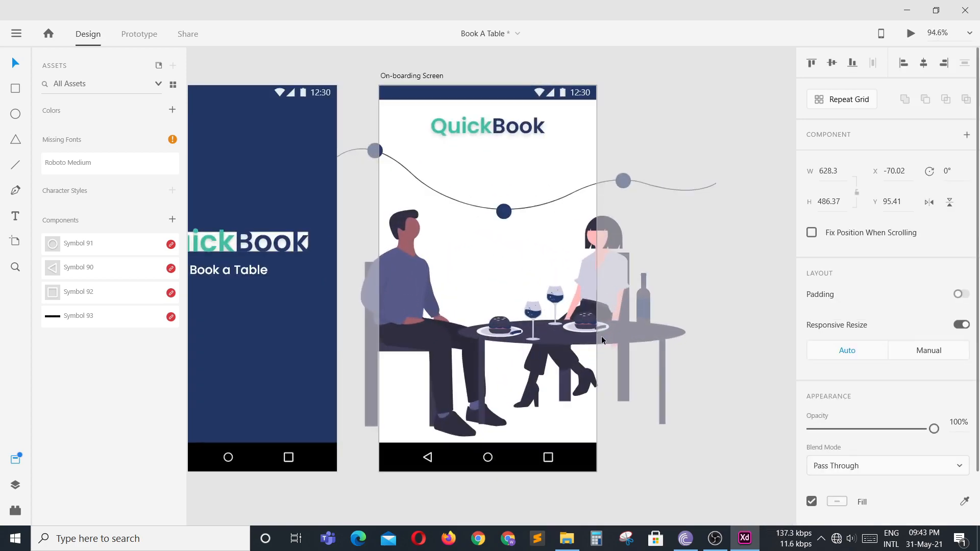
{"action": "left_click_drag", "start_coordinate": [720, 436], "coordinate": [444, 226]}
Place the dining illustration centred below the QuickBook title and enlarge it to about 192 × 149
{"action": "left_click_drag", "start_coordinate": [405, 190], "coordinate": [503, 200]}
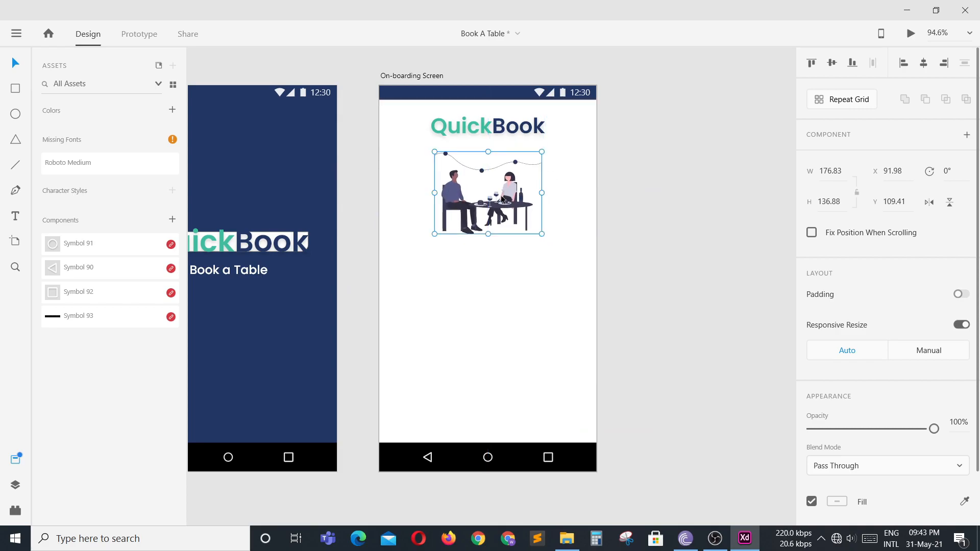
{"action": "left_click_drag", "start_coordinate": [542, 232], "coordinate": [551, 245]}
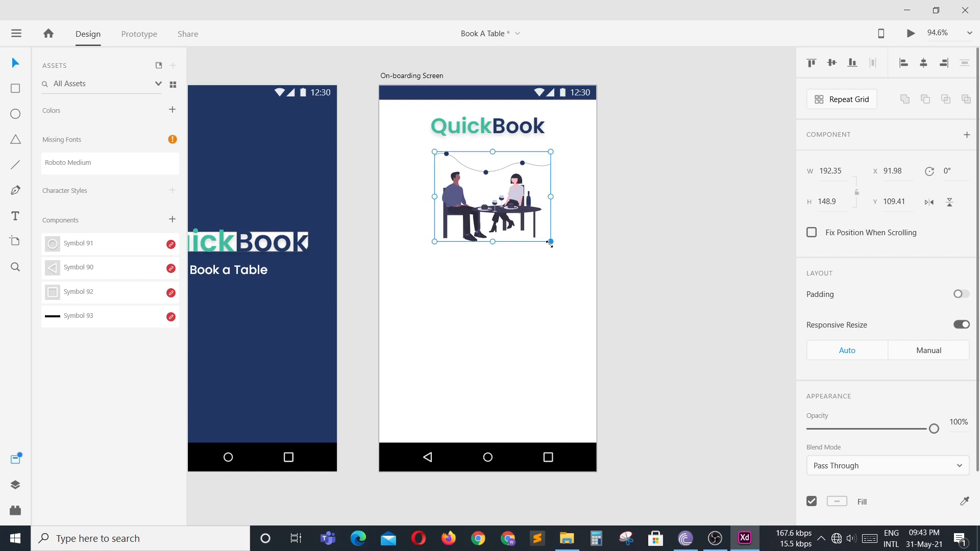
{"action": "scroll", "coordinate": [469, 196], "scroll_direction": "up", "scroll_amount": 2}
{"action": "left_click_drag", "start_coordinate": [535, 210], "coordinate": [528, 210]}
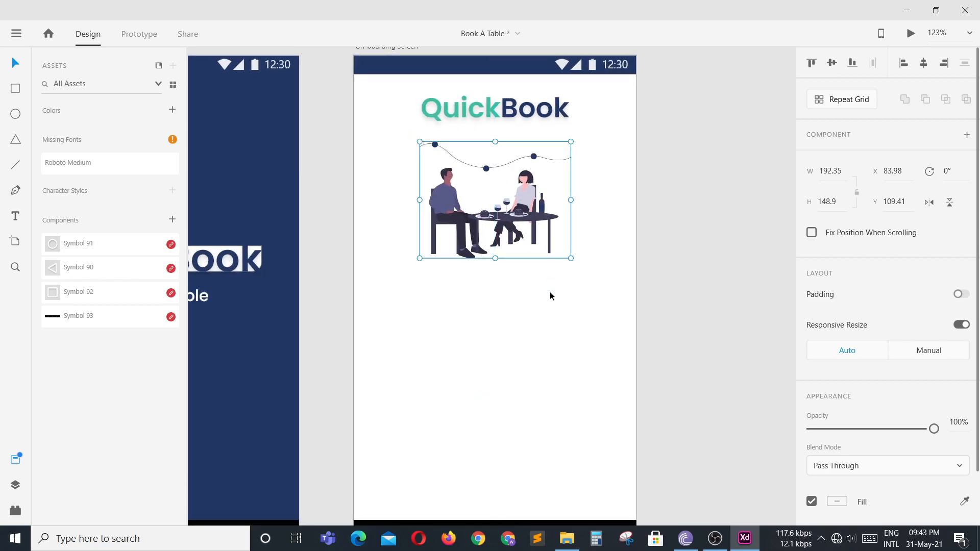
{"action": "left_click", "coordinate": [608, 291]}
{"action": "scroll", "coordinate": [512, 264], "scroll_direction": "down", "scroll_amount": 1}
{"action": "scroll", "coordinate": [500, 286], "scroll_direction": "down", "scroll_amount": 2}
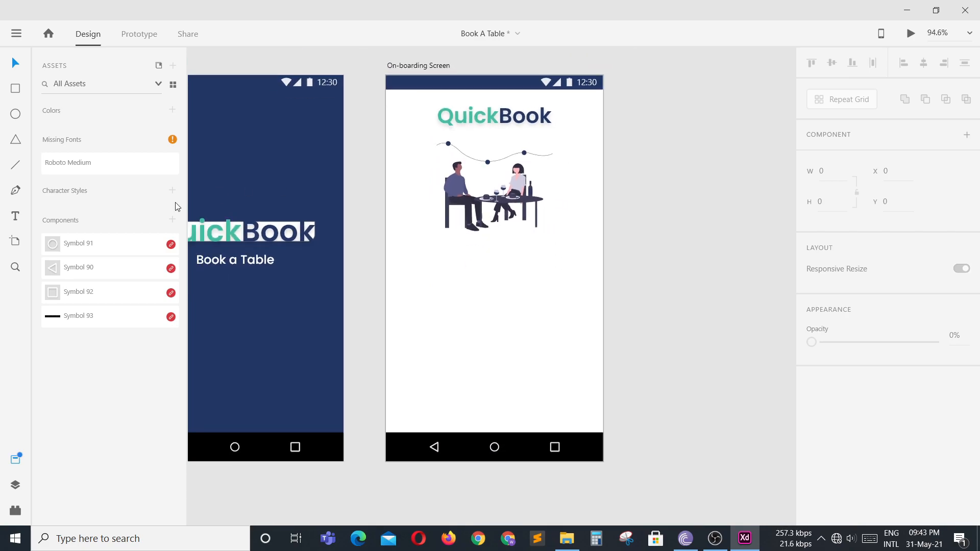
Add the three-line heading "Quick & Easy / Restaurant Table / Reservation System" below the illustration
{"action": "left_click", "coordinate": [413, 284]}
{"action": "type", "text": "Quick & "}
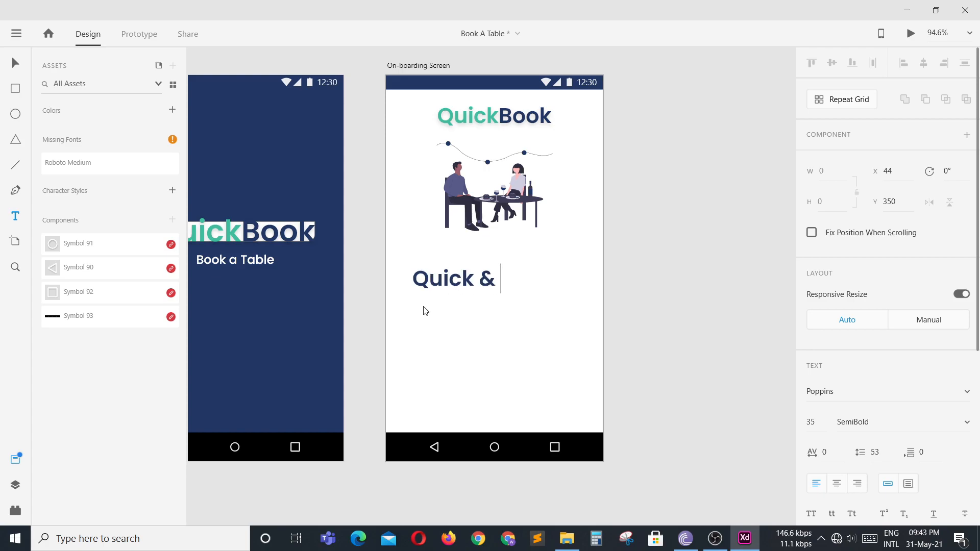
{"action": "type", "text": "Easy Resta"}
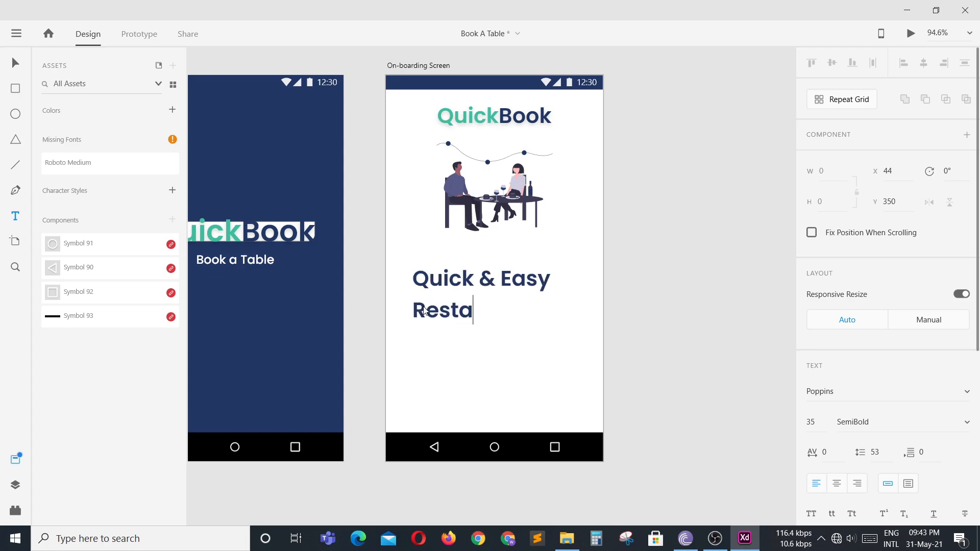
{"action": "type", "text": "urant Table"}
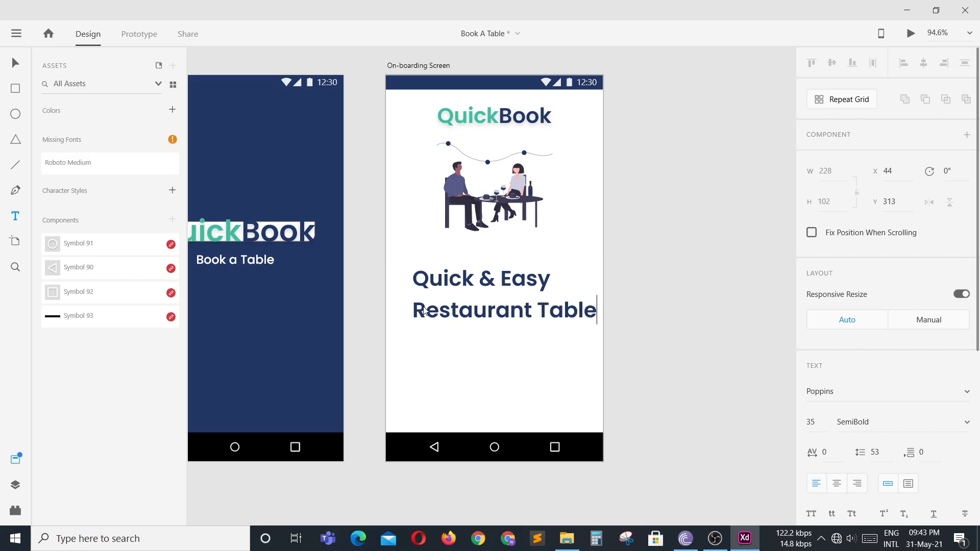
{"action": "key", "text": "Return"}
{"action": "type", "text": "Rese"}
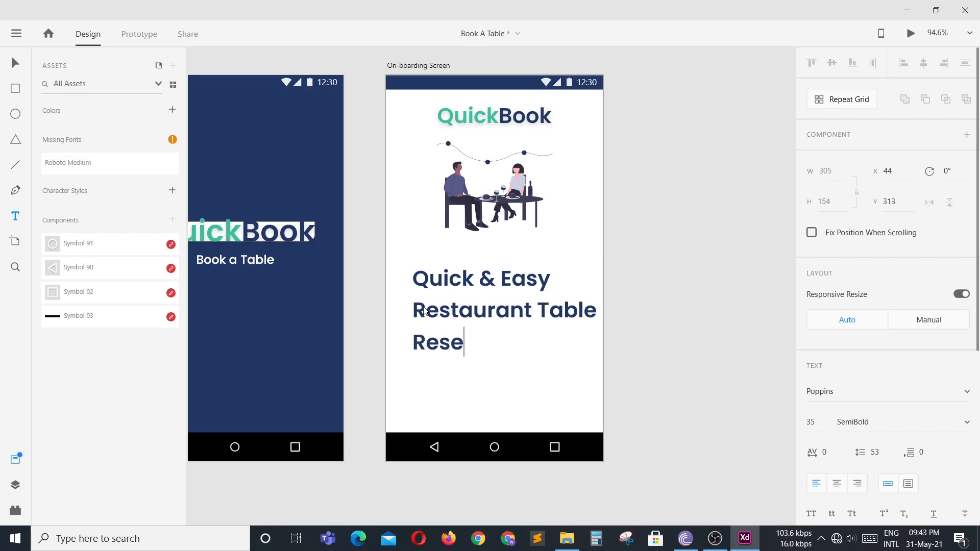
{"action": "type", "text": "rvation System"}
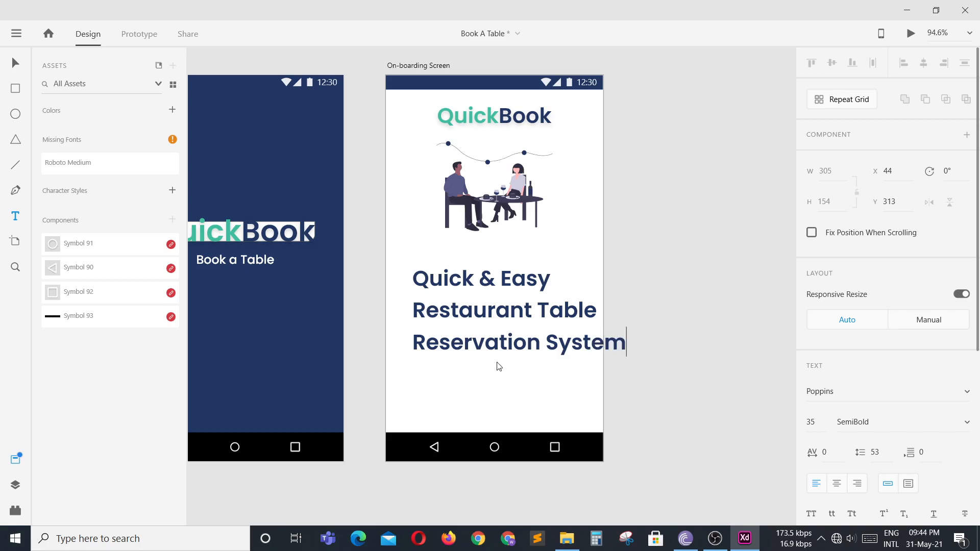
{"action": "key", "text": "Escape"}
Move the three-line heading slightly towards the artboard's left edge and set its text size to 25
{"action": "left_click", "coordinate": [18, 67]}
{"action": "left_click_drag", "start_coordinate": [464, 273], "coordinate": [454, 269]}
{"action": "double_click", "coordinate": [456, 295]}
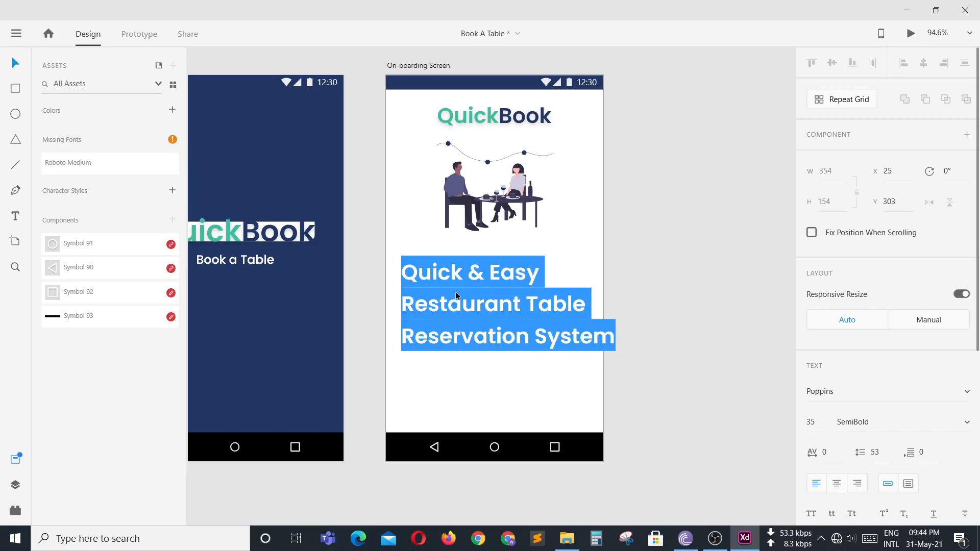
{"action": "left_click", "coordinate": [811, 422]}
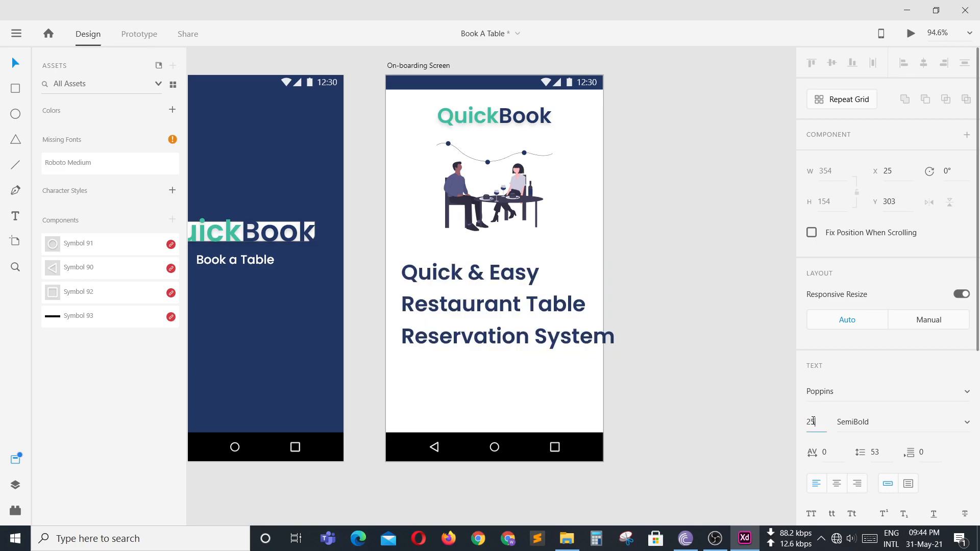
{"action": "type", "text": "25"}
{"action": "key", "text": "Return"}
{"action": "left_click", "coordinate": [535, 365]}
{"action": "left_click", "coordinate": [679, 291]}
Centre the three-line heading horizontally on the artboard below the illustration, at about X 54, Y 320
{"action": "mouse_move", "coordinate": [456, 276]}
{"action": "left_mouse_down"}
{"action": "mouse_move", "coordinate": [479, 292]}
{"action": "mouse_move", "coordinate": [474, 280]}
{"action": "left_mouse_up"}
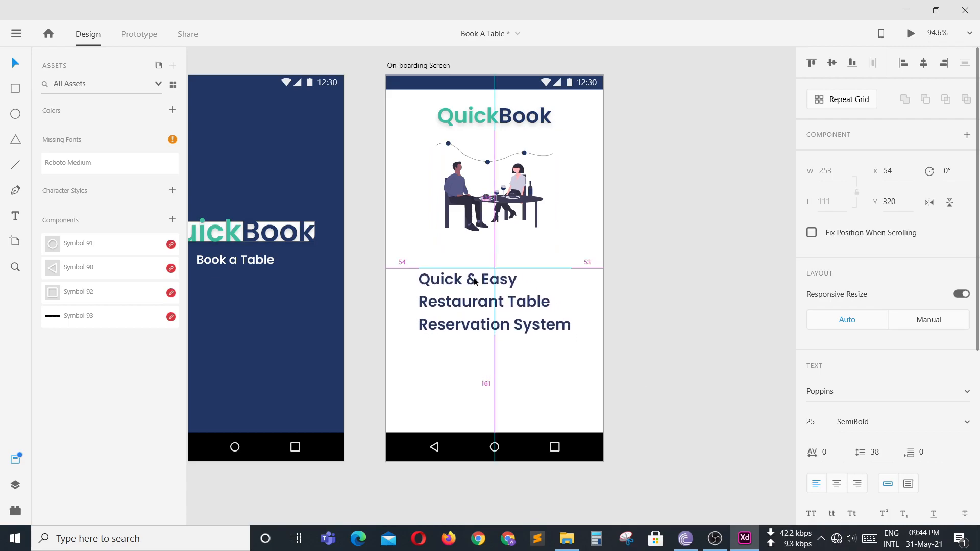
{"action": "left_click_drag", "start_coordinate": [474, 280], "coordinate": [477, 280]}
{"action": "left_click", "coordinate": [658, 304]}
Even out the vertical spacing by moving the QuickBook title and illustration slightly down, keeping the heading centred beneath them
{"action": "scroll", "coordinate": [495, 308], "scroll_direction": "up", "scroll_amount": 1}
{"action": "left_click", "coordinate": [515, 217]}
{"action": "left_click_drag", "start_coordinate": [518, 210], "coordinate": [519, 220]}
{"action": "left_click_drag", "start_coordinate": [512, 144], "coordinate": [513, 152]}
{"action": "left_click_drag", "start_coordinate": [512, 219], "coordinate": [513, 225]}
{"action": "left_click_drag", "start_coordinate": [480, 320], "coordinate": [476, 324]}
{"action": "left_click", "coordinate": [688, 354]}
{"action": "scroll", "coordinate": [488, 374], "scroll_direction": "down", "scroll_amount": 1}
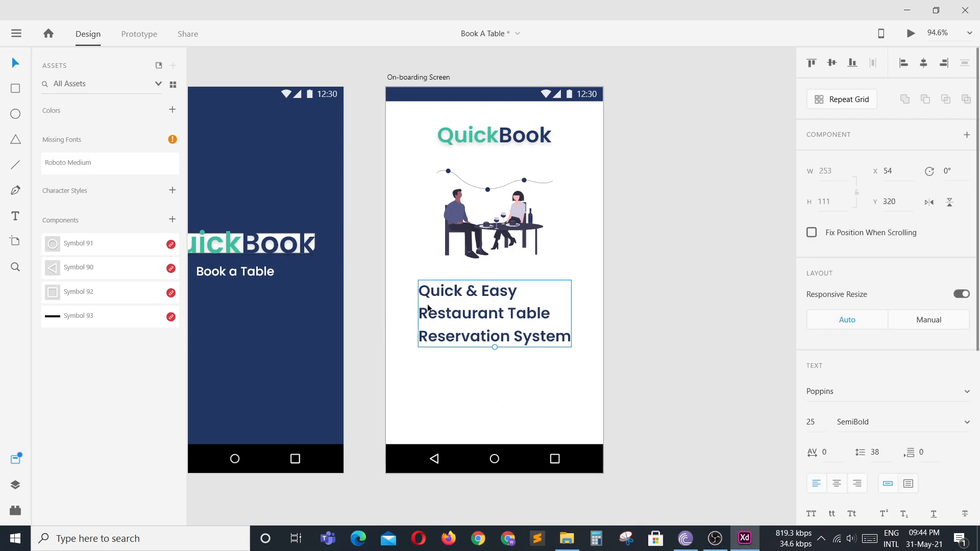
Draw a rectangle about 212 × 54 centred below the heading and round its corners to a radius of 27
{"action": "key", "text": "r"}
{"action": "left_click_drag", "start_coordinate": [439, 377], "coordinate": [568, 410]}
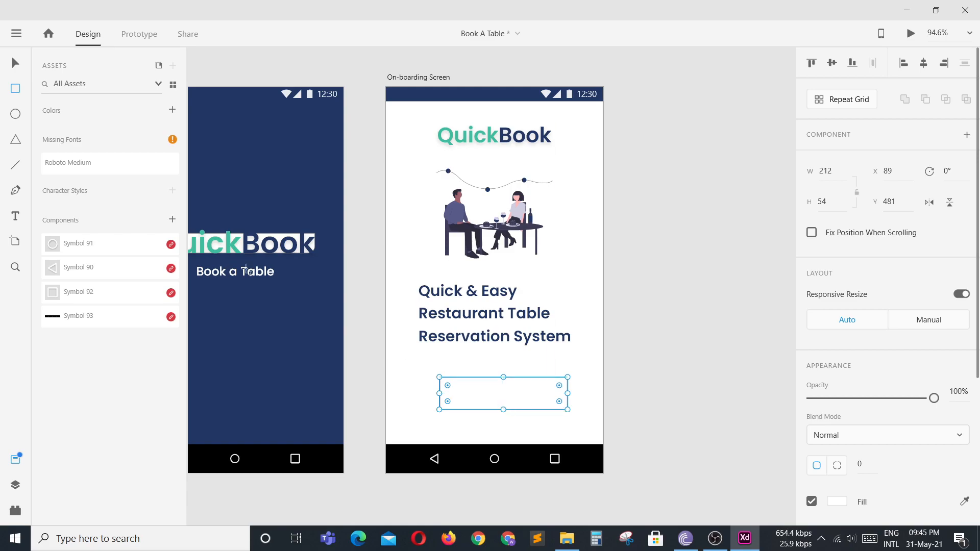
{"action": "left_click_drag", "start_coordinate": [504, 407], "coordinate": [489, 389]}
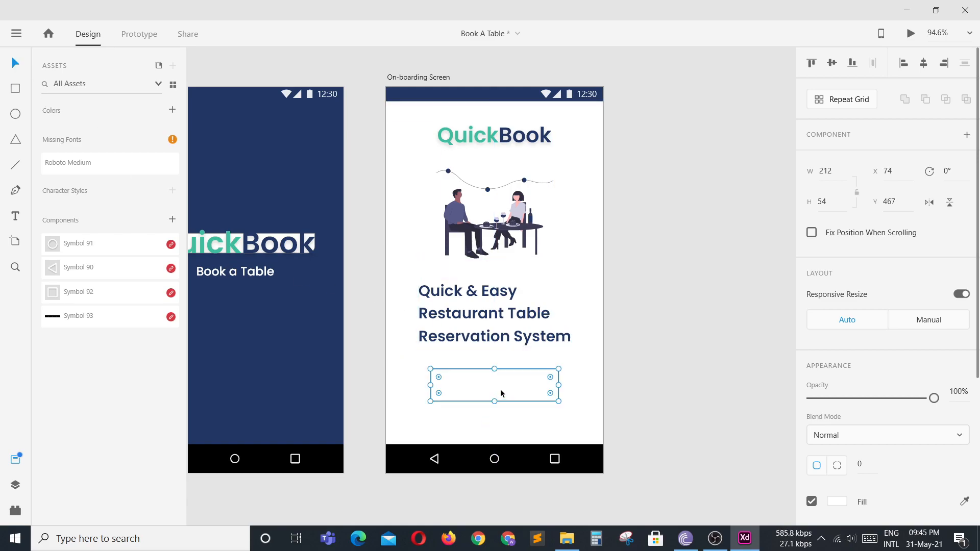
{"action": "left_click_drag", "start_coordinate": [552, 378], "coordinate": [524, 387]}
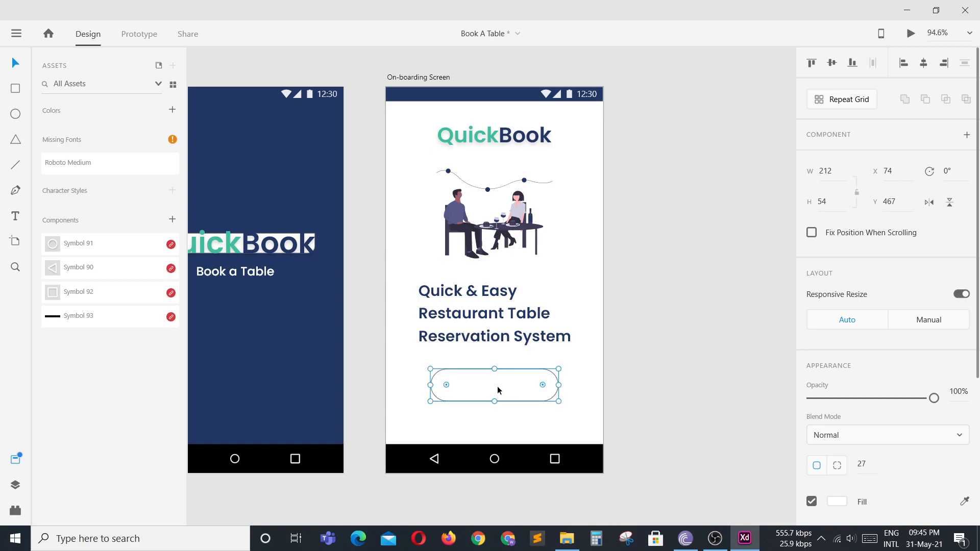
Remove the rounded rectangle's border and fill it with the navy swatch
{"action": "scroll", "coordinate": [837, 408], "scroll_direction": "down", "scroll_amount": 5}
{"action": "left_click", "coordinate": [812, 318]}
{"action": "scroll", "coordinate": [816, 319], "scroll_direction": "up", "scroll_amount": 2}
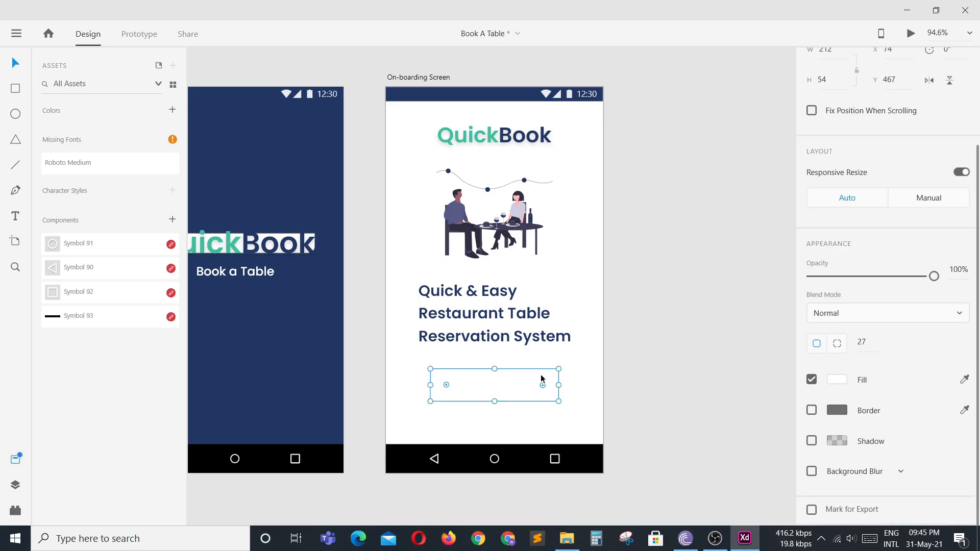
{"action": "left_click", "coordinate": [837, 381]}
{"action": "left_click", "coordinate": [744, 465]}
Resize the navy button to 190 × 42 and centre it horizontally below the heading
{"action": "left_click", "coordinate": [503, 384]}
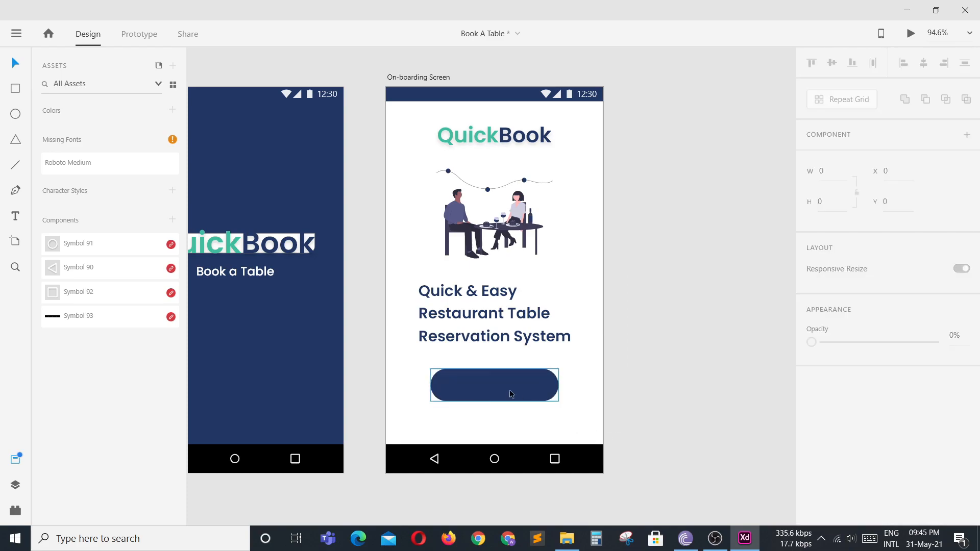
{"action": "left_click", "coordinate": [835, 170]}
{"action": "type", "text": "190"}
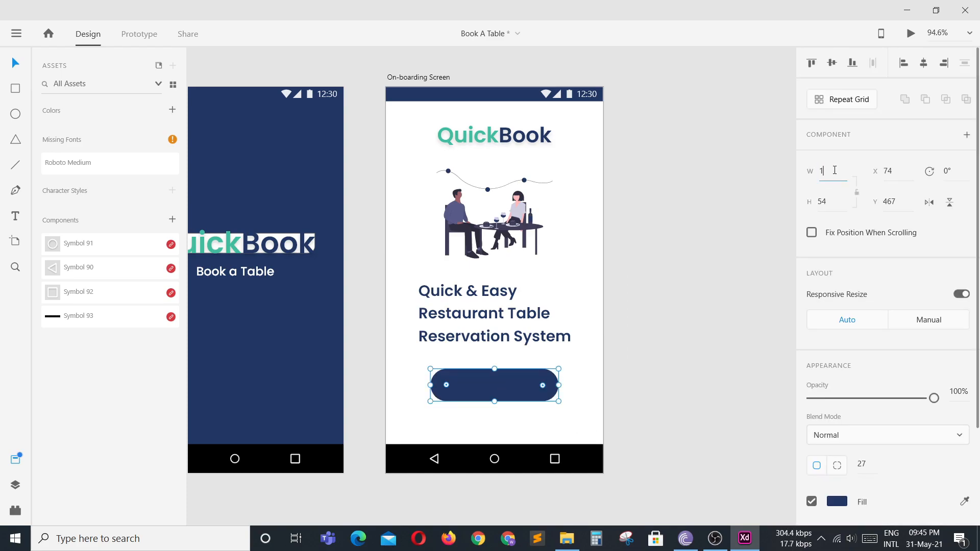
{"action": "key", "text": "Return"}
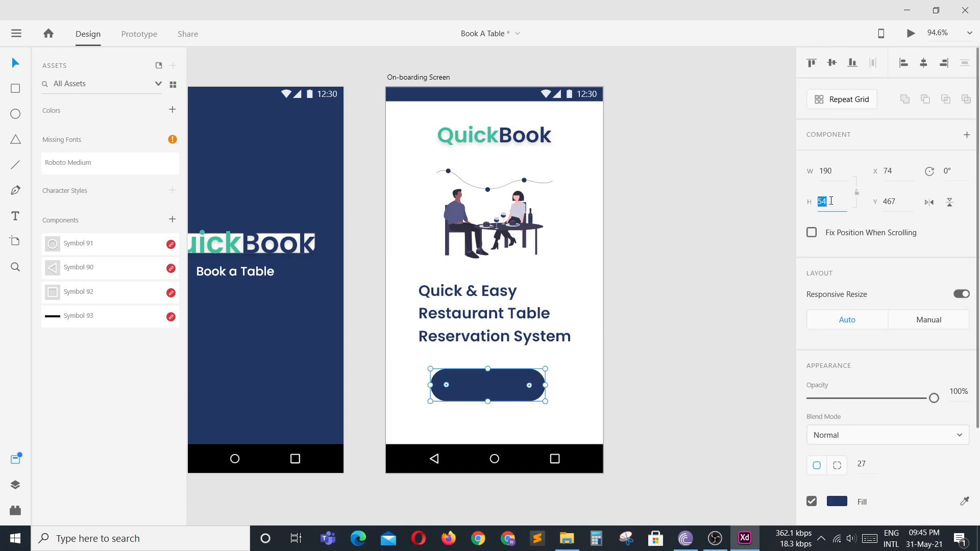
{"action": "type", "text": "42"}
{"action": "key", "text": "Return"}
{"action": "left_click_drag", "start_coordinate": [497, 384], "coordinate": [502, 384]}
Add the text "Lets Start" over the navy button
{"action": "left_click", "coordinate": [16, 216]}
{"action": "left_click", "coordinate": [483, 380]}
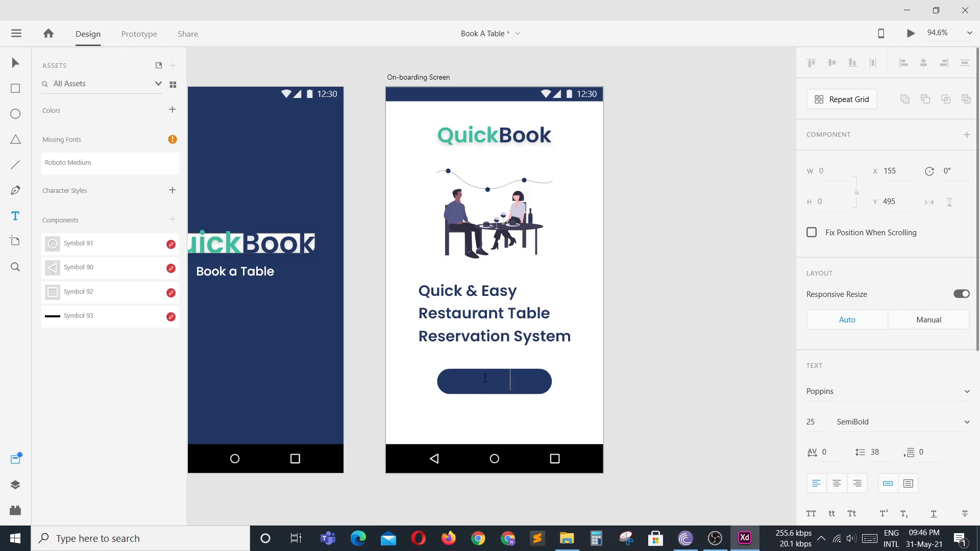
{"action": "key", "text": "Escape"}
Colour the "Lets Start" label white and move it to the middle of the navy button
{"action": "double_click", "coordinate": [489, 385]}
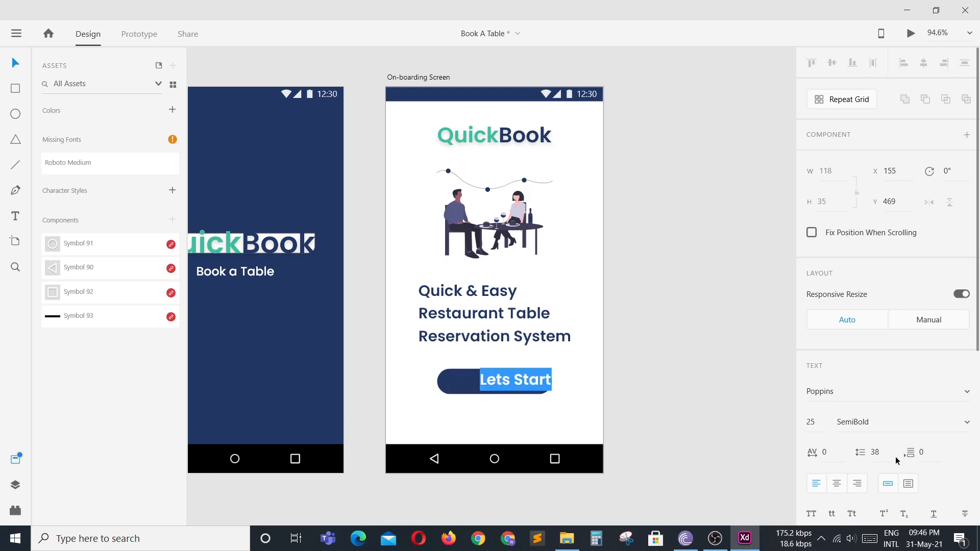
{"action": "scroll", "coordinate": [895, 456], "scroll_direction": "down", "scroll_amount": 5}
{"action": "left_click", "coordinate": [837, 379]}
{"action": "left_click_drag", "start_coordinate": [537, 395], "coordinate": [493, 388]}
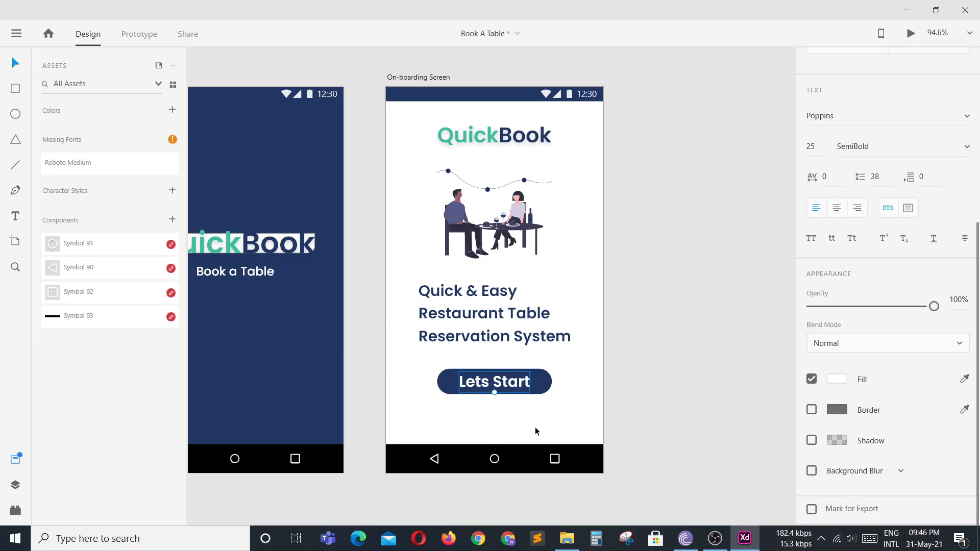
Set the "Lets Start" label to size 18 with the Regular weight
{"action": "scroll", "coordinate": [851, 203], "scroll_direction": "up", "scroll_amount": 5}
{"action": "left_click", "coordinate": [816, 367]}
{"action": "type", "text": "18"}
{"action": "key", "text": "Return"}
{"action": "left_click", "coordinate": [954, 364]}
{"action": "scroll", "coordinate": [944, 360], "scroll_direction": "up", "scroll_amount": 1}
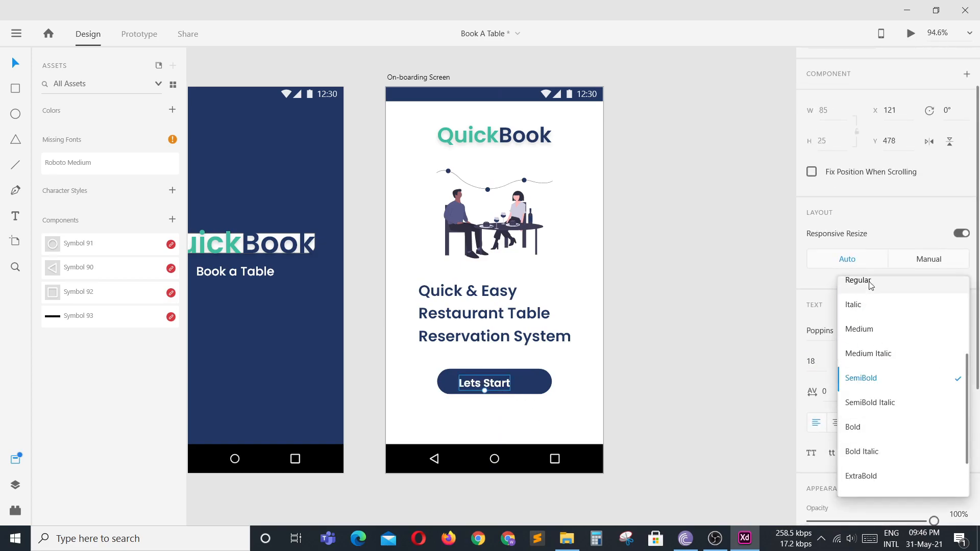
{"action": "left_click", "coordinate": [870, 285]}
Centre the "Lets Start" label on the navy button and save the document
{"action": "left_click", "coordinate": [679, 337]}
{"action": "left_click_drag", "start_coordinate": [485, 386], "coordinate": [495, 387]}
{"action": "left_click", "coordinate": [504, 429]}
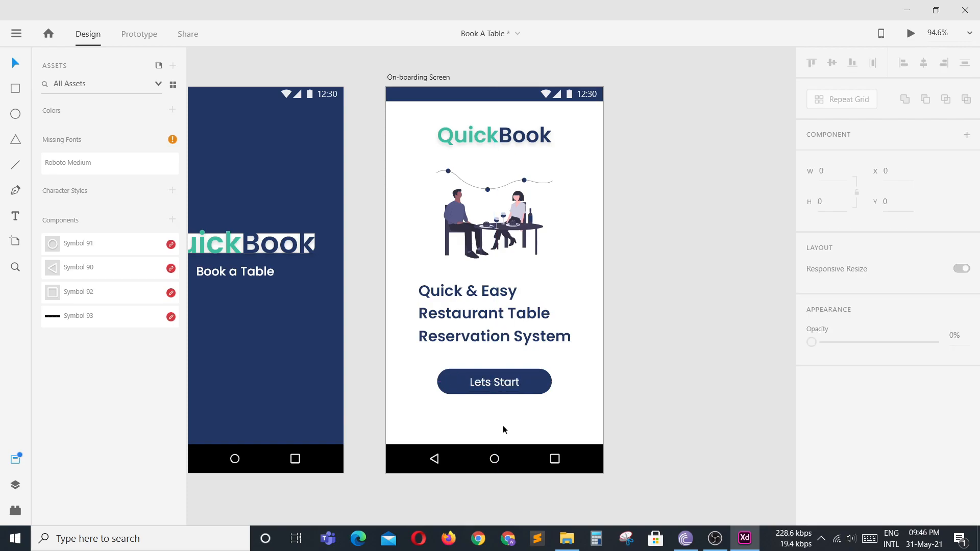
{"action": "key", "text": "ctrl+s"}
{"action": "scroll", "coordinate": [543, 378], "scroll_direction": "up", "scroll_amount": 2}
{"action": "scroll", "coordinate": [543, 380], "scroll_direction": "down", "scroll_amount": 3}
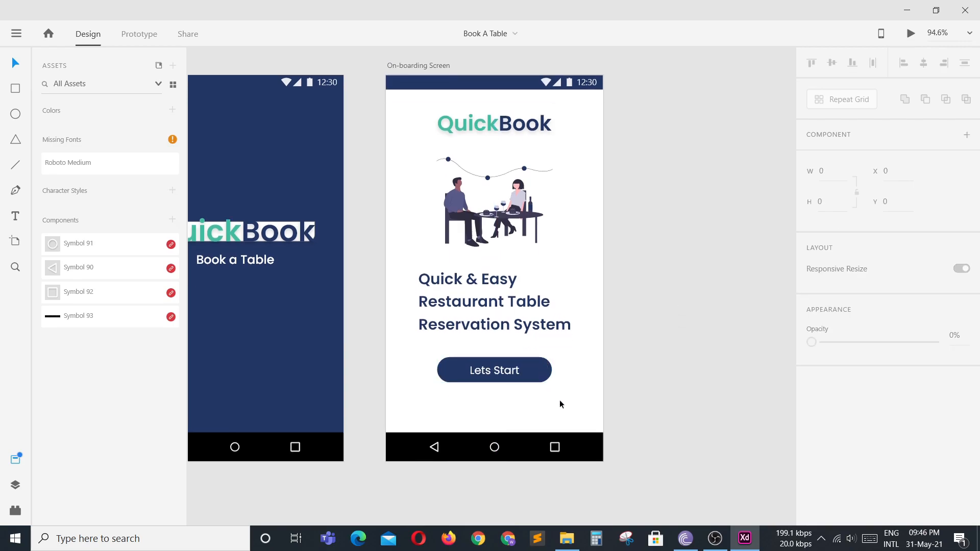
Preview the On-boarding Screen artboard and close the preview
{"action": "left_click", "coordinate": [494, 329]}
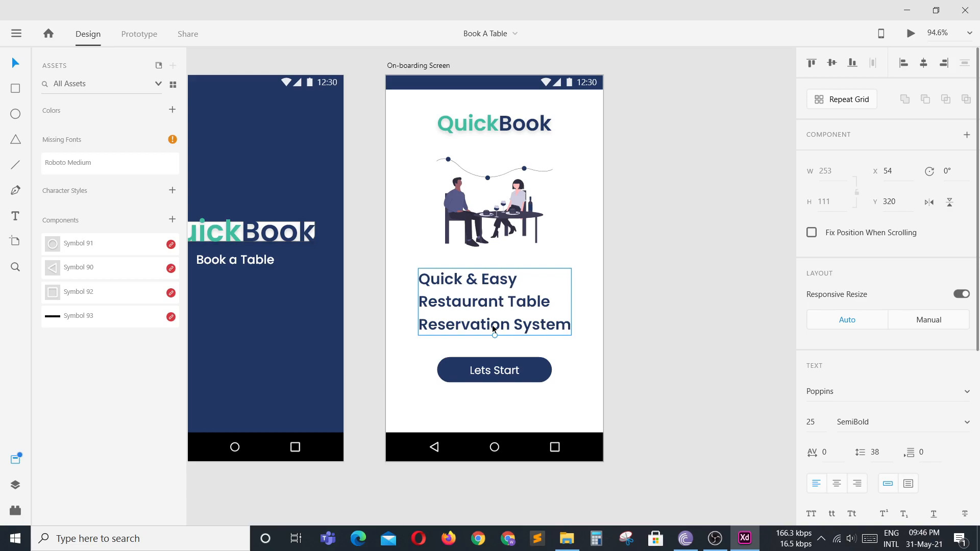
{"action": "left_click", "coordinate": [527, 372]}
{"action": "left_click", "coordinate": [637, 351]}
{"action": "scroll", "coordinate": [637, 351], "scroll_direction": "up", "scroll_amount": 2}
{"action": "left_click", "coordinate": [423, 86]}
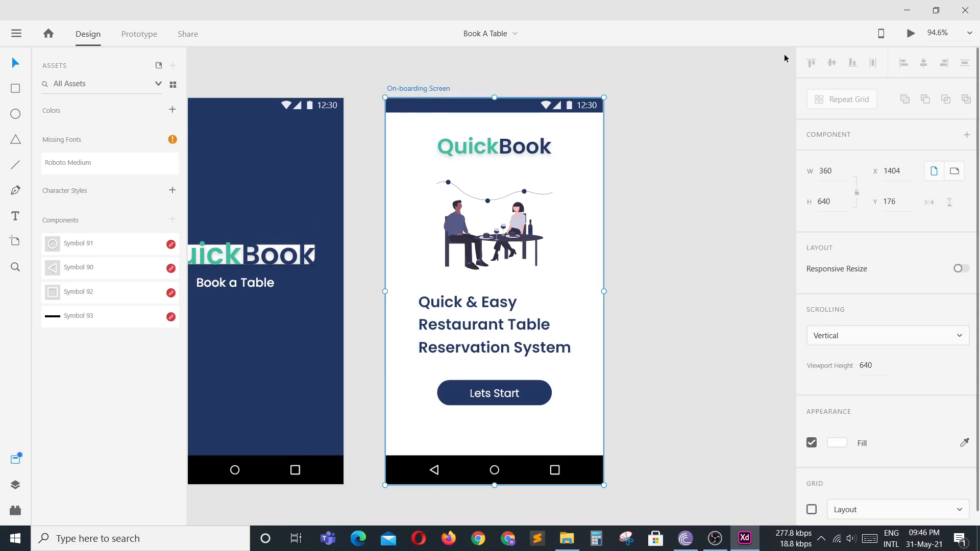
{"action": "left_click", "coordinate": [908, 34]}
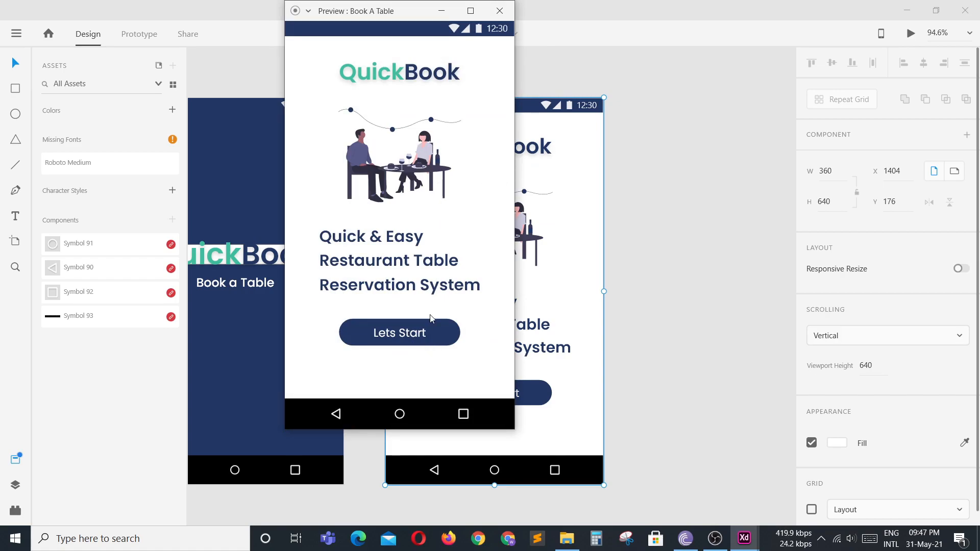
{"action": "left_click", "coordinate": [499, 11]}
Group the "Lets Start" label with its navy button, and move the button and the three-line heading lower
{"action": "left_click", "coordinate": [531, 395]}
{"action": "left_click_drag", "start_coordinate": [543, 433], "coordinate": [433, 375]}
{"action": "key", "text": "ctrl+g"}
{"action": "left_click_drag", "start_coordinate": [493, 393], "coordinate": [493, 414]}
{"action": "mouse_move", "coordinate": [490, 320]}
{"action": "left_mouse_down"}
{"action": "mouse_move", "coordinate": [494, 336]}
{"action": "mouse_move", "coordinate": [478, 335]}
{"action": "mouse_move", "coordinate": [492, 332]}
{"action": "left_mouse_up"}
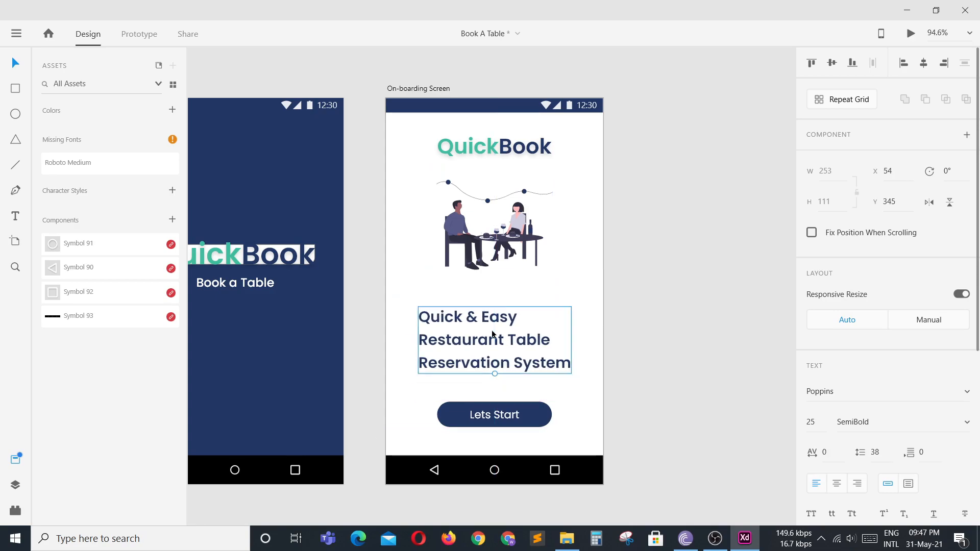
{"action": "key", "text": "Escape"}
Enlarge the dining illustration slightly, recentre it, and nudge the QuickBook logo up a little
{"action": "left_click", "coordinate": [542, 250]}
{"action": "mouse_move", "coordinate": [554, 271]}
{"action": "left_mouse_down"}
{"action": "mouse_move", "coordinate": [569, 287]}
{"action": "mouse_move", "coordinate": [562, 278]}
{"action": "left_mouse_up"}
{"action": "left_click_drag", "start_coordinate": [534, 247], "coordinate": [528, 248]}
{"action": "left_click_drag", "start_coordinate": [520, 144], "coordinate": [519, 143]}
{"action": "left_click", "coordinate": [709, 250]}
Set the line spacing of the "Quick & Easy Restaurant Table Reservation System" heading to 35
{"action": "left_click", "coordinate": [552, 345]}
{"action": "left_click", "coordinate": [888, 452]}
{"action": "type", "text": "30"}
{"action": "key", "text": "Return"}
{"action": "type", "text": "35"}
{"action": "key", "text": "Return"}
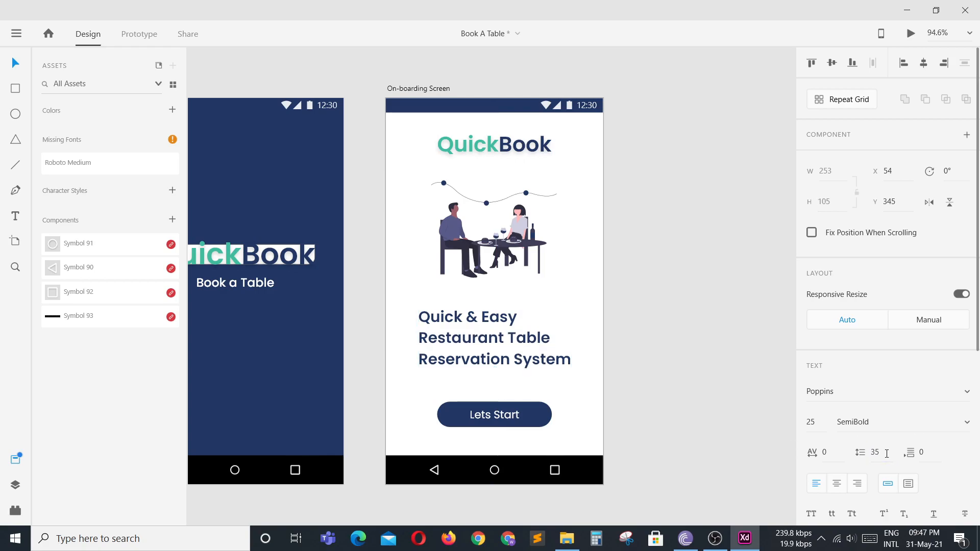
Move the "Lets Start" button up slightly and save the document
{"action": "left_click", "coordinate": [525, 417]}
{"action": "left_click_drag", "start_coordinate": [526, 417], "coordinate": [526, 414]}
{"action": "left_click", "coordinate": [638, 377]}
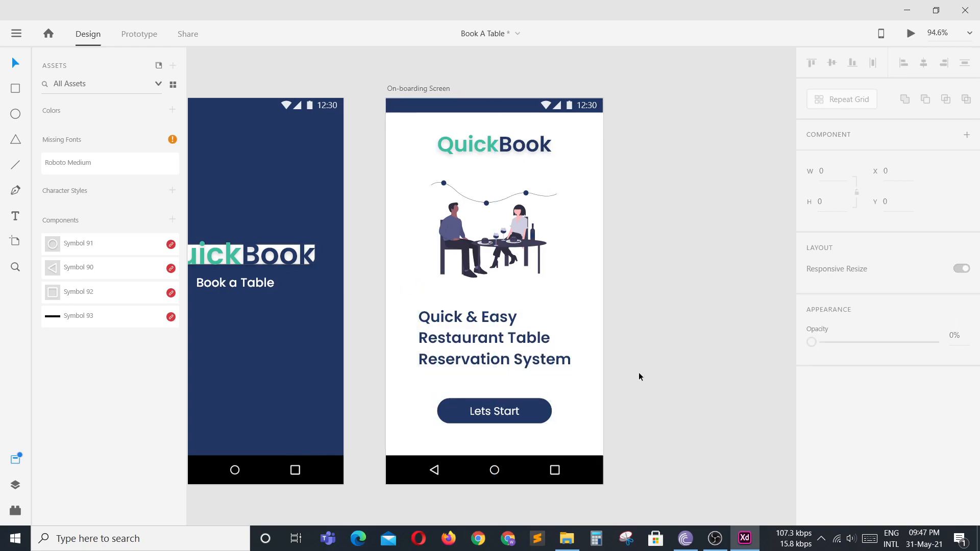
{"action": "key", "text": "ctrl+s"}
Duplicate the On-boarding Screen artboard and rename the copy "Welcome Screen"
{"action": "scroll", "coordinate": [632, 300], "scroll_direction": "down", "scroll_amount": 3}
{"action": "left_click", "coordinate": [477, 135]}
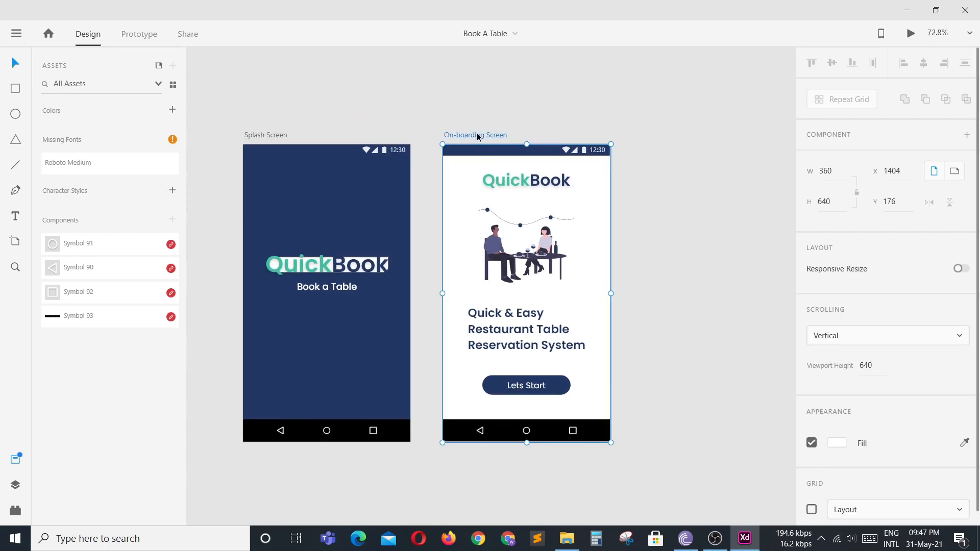
{"action": "key", "text": "ctrl+d"}
{"action": "scroll", "coordinate": [510, 194], "scroll_direction": "up", "scroll_amount": 6}
{"action": "scroll", "coordinate": [641, 308], "scroll_direction": "down", "scroll_amount": 3}
{"action": "left_click_drag", "start_coordinate": [657, 340], "coordinate": [641, 285]}
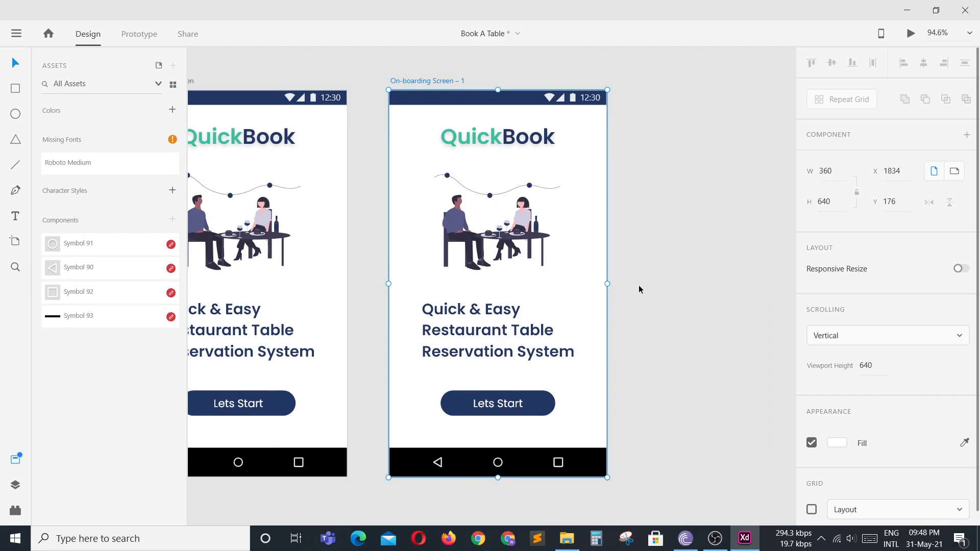
{"action": "double_click", "coordinate": [424, 81]}
{"action": "type", "text": "Welcome Screen"}
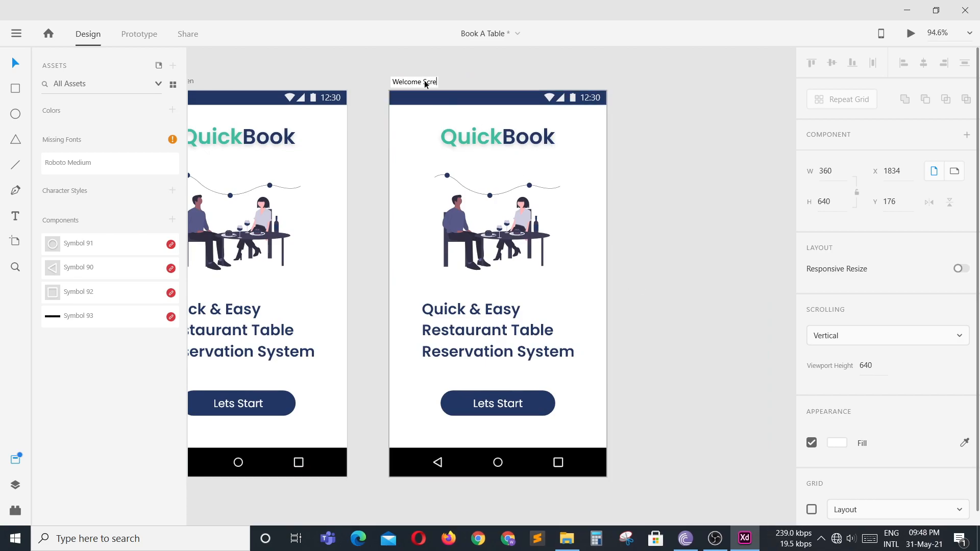
{"action": "key", "text": "Return"}
Delete the logo, illustration, heading and button from the Welcome Screen, and save the document
{"action": "left_click", "coordinate": [498, 137]}
{"action": "key", "text": "Delete"}
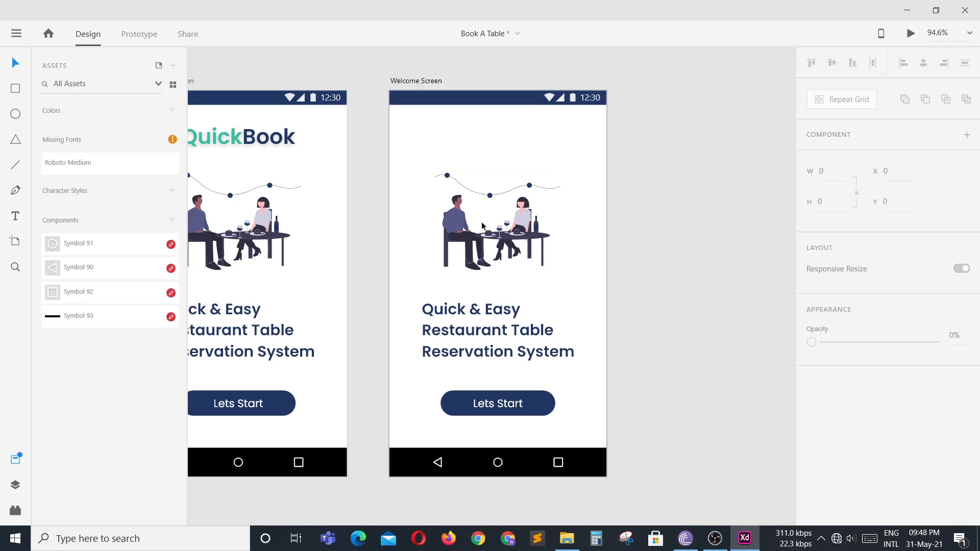
{"action": "left_click", "coordinate": [494, 230]}
{"action": "key", "text": "Delete"}
{"action": "left_click", "coordinate": [498, 331]}
{"action": "key", "text": "Delete"}
{"action": "left_click", "coordinate": [507, 398]}
{"action": "key", "text": "Delete"}
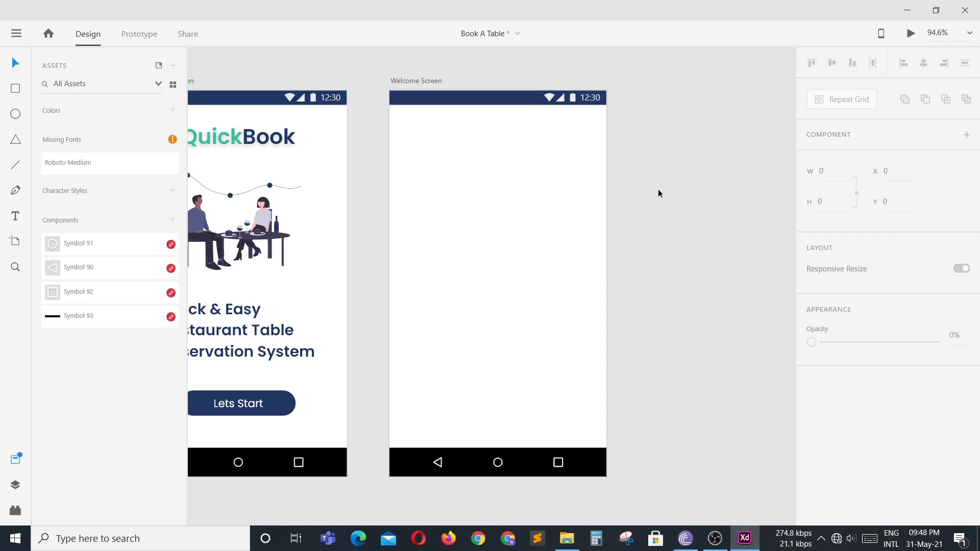
{"action": "scroll", "coordinate": [570, 248], "scroll_direction": "right", "scroll_amount": 1}
{"action": "key", "text": "ctrl+s"}
Import the undraw_happy_feeling_slmw illustration from the Design folder and scale it down to about 286 by 290 on the Welcome Screen
{"action": "left_click", "coordinate": [566, 538]}
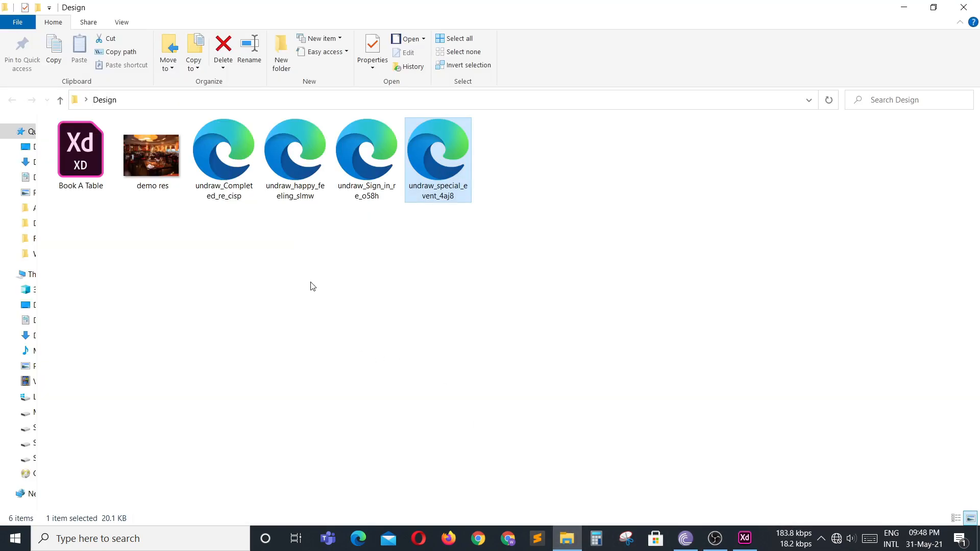
{"action": "left_click_drag", "start_coordinate": [295, 153], "coordinate": [448, 229]}
{"action": "scroll", "coordinate": [447, 229], "scroll_direction": "down", "scroll_amount": 4}
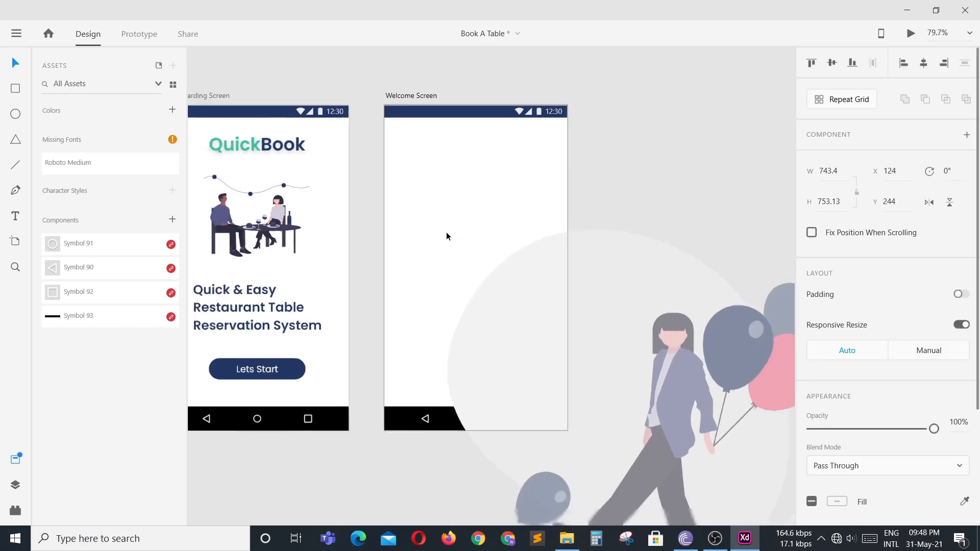
{"action": "left_click_drag", "start_coordinate": [449, 231], "coordinate": [573, 358]}
{"action": "left_click_drag", "start_coordinate": [598, 388], "coordinate": [440, 204]}
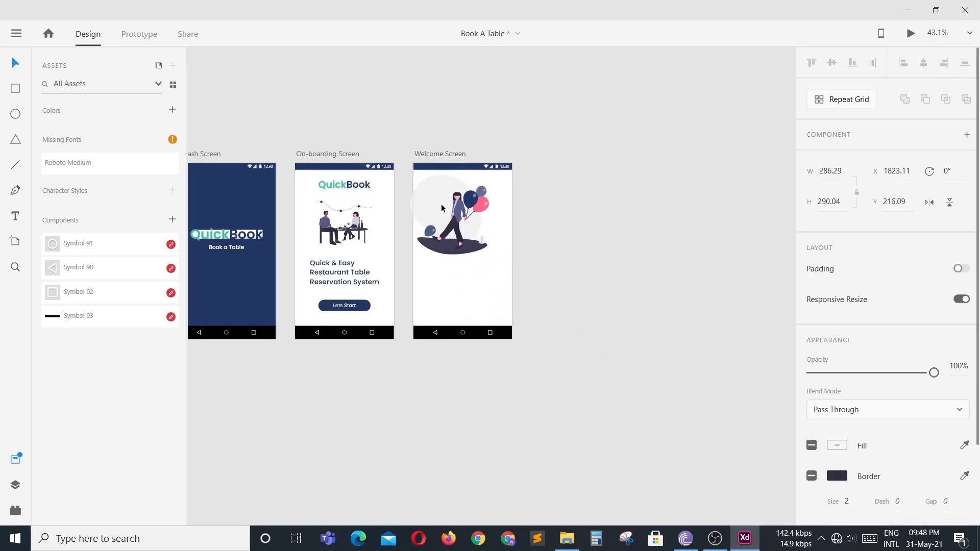
Resize the balloon illustration to about 225 by 228 and centre it in the upper part of the Welcome Screen
{"action": "scroll", "coordinate": [440, 202], "scroll_direction": "up", "scroll_amount": 4}
{"action": "left_click_drag", "start_coordinate": [562, 315], "coordinate": [542, 294]}
{"action": "left_click_drag", "start_coordinate": [479, 217], "coordinate": [503, 243]}
{"action": "left_click_drag", "start_coordinate": [566, 321], "coordinate": [501, 239]}
{"action": "left_click_drag", "start_coordinate": [555, 291], "coordinate": [566, 298]}
{"action": "left_click_drag", "start_coordinate": [513, 255], "coordinate": [508, 256]}
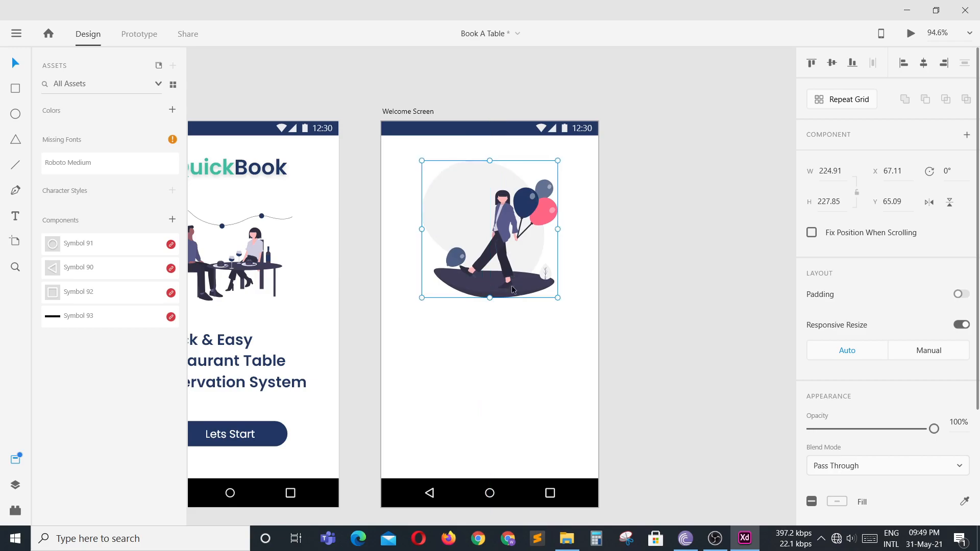
{"action": "left_click", "coordinate": [420, 357]}
Add the heading "Welcome" centred below the balloon illustration
{"action": "scroll", "coordinate": [421, 357], "scroll_direction": "down", "scroll_amount": 1}
{"action": "left_click", "coordinate": [16, 217]}
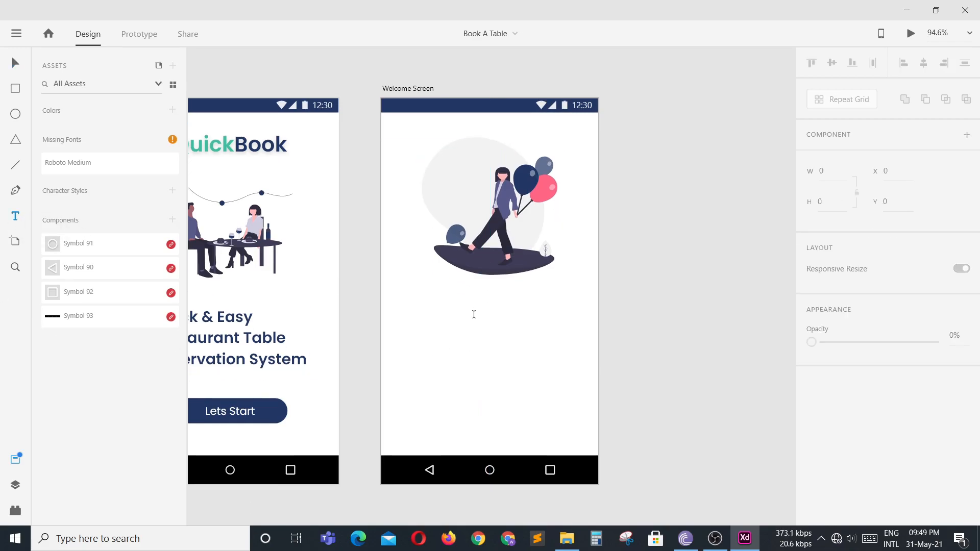
{"action": "left_click", "coordinate": [463, 300]}
{"action": "type", "text": "Welcome"}
{"action": "key", "text": "Escape"}
{"action": "key", "text": "Escape"}
{"action": "left_click_drag", "start_coordinate": [496, 301], "coordinate": [487, 306]}
{"action": "left_click", "coordinate": [487, 351]}
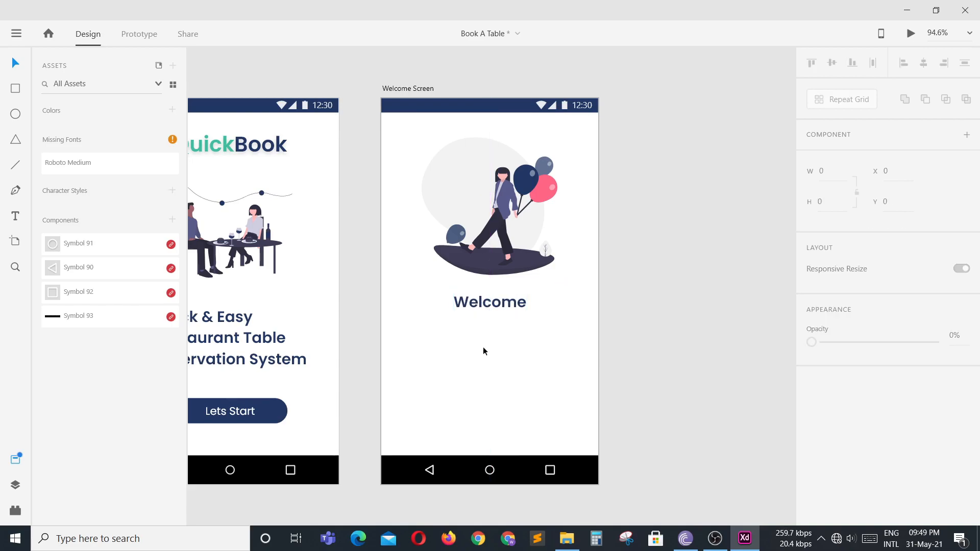
{"action": "left_click", "coordinate": [494, 303]}
{"action": "left_click", "coordinate": [420, 418]}
{"action": "scroll", "coordinate": [485, 368], "scroll_direction": "down", "scroll_amount": 1}
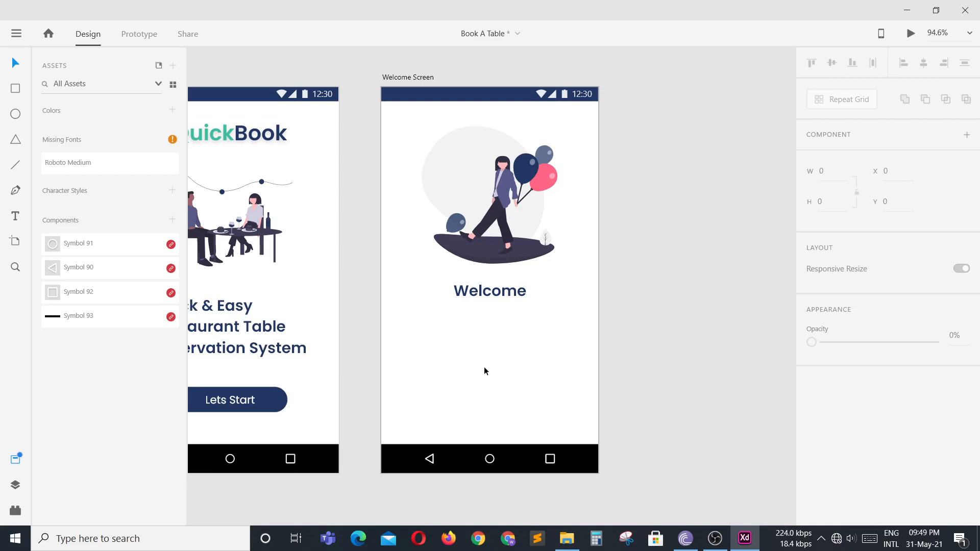
Add the two-line text "QuickBook helps you to reserve your table / for a specific date & time" below the "Welcome" heading
{"action": "key", "text": "t"}
{"action": "left_click", "coordinate": [453, 315]}
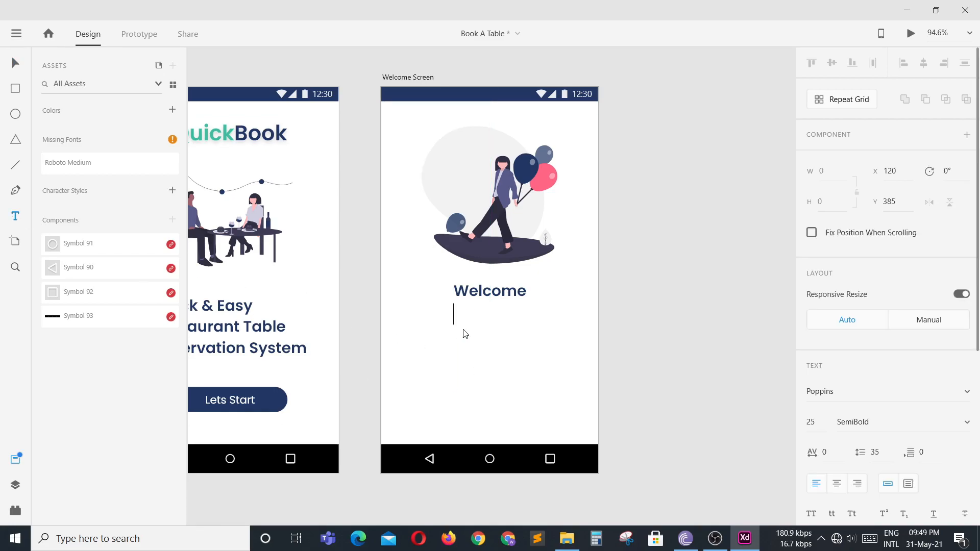
{"action": "type", "text": "QuickBoo"}
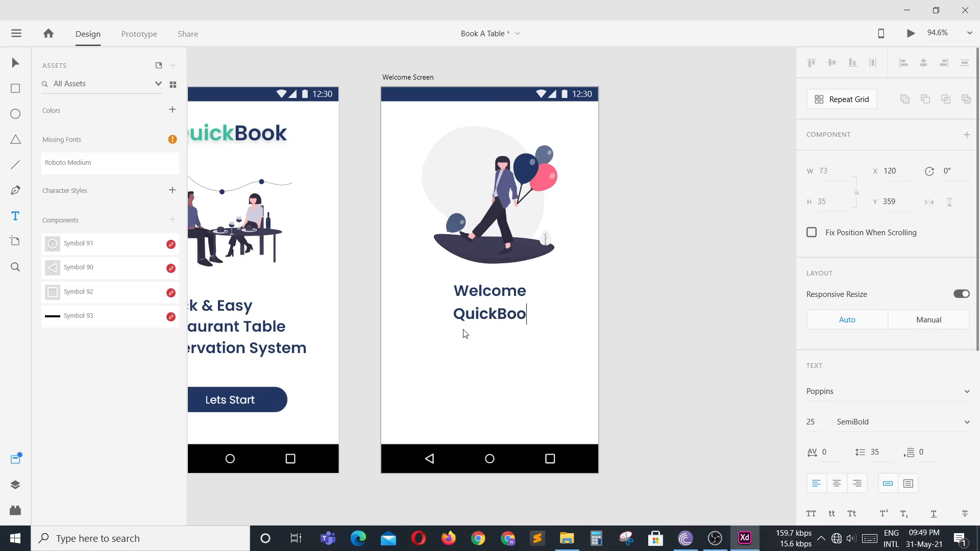
{"action": "type", "text": "k helps "}
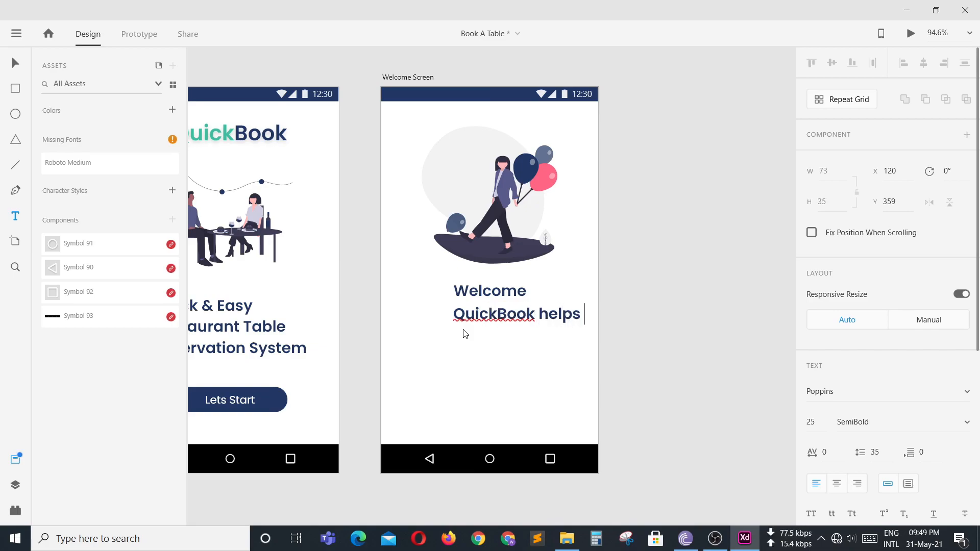
{"action": "type", "text": "you to re"}
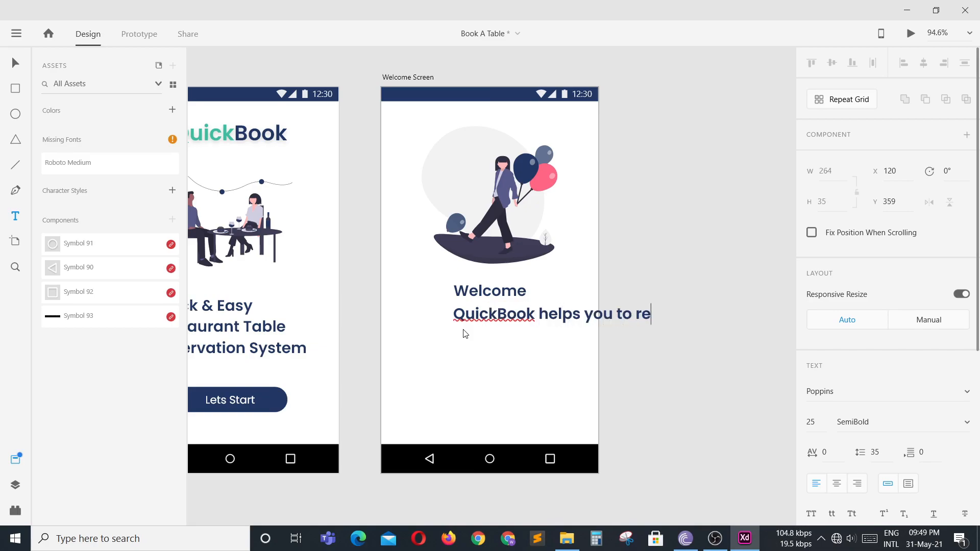
{"action": "type", "text": "serve "}
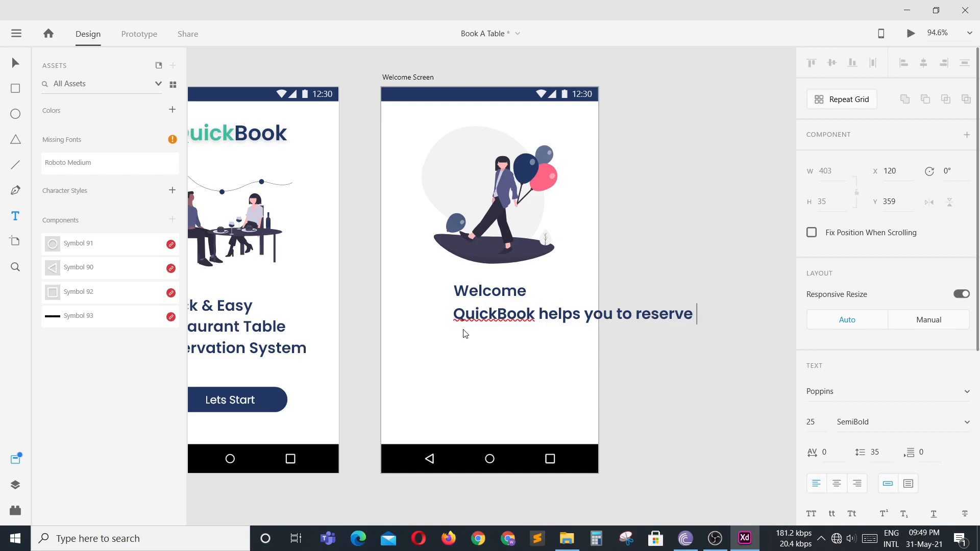
{"action": "type", "text": "your table"}
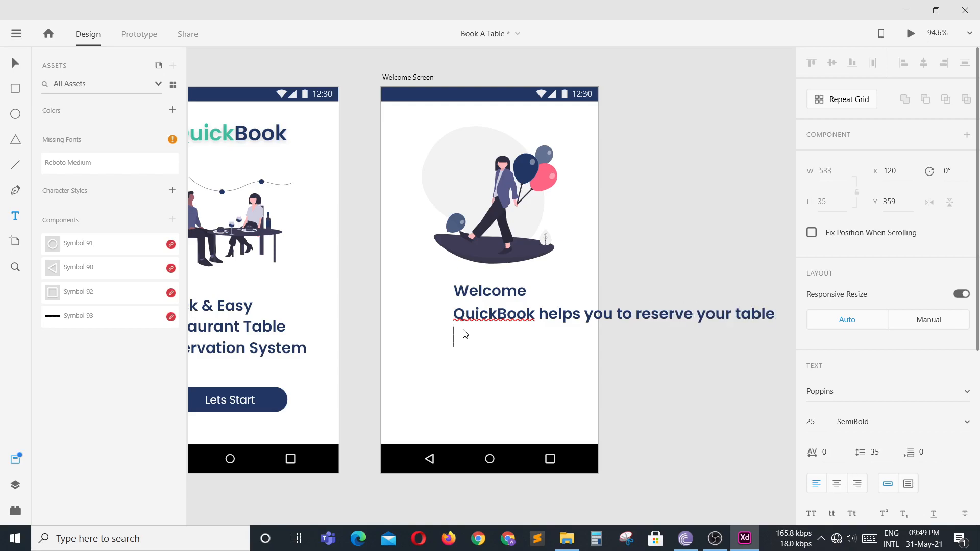
{"action": "type", "text": " for a spec"}
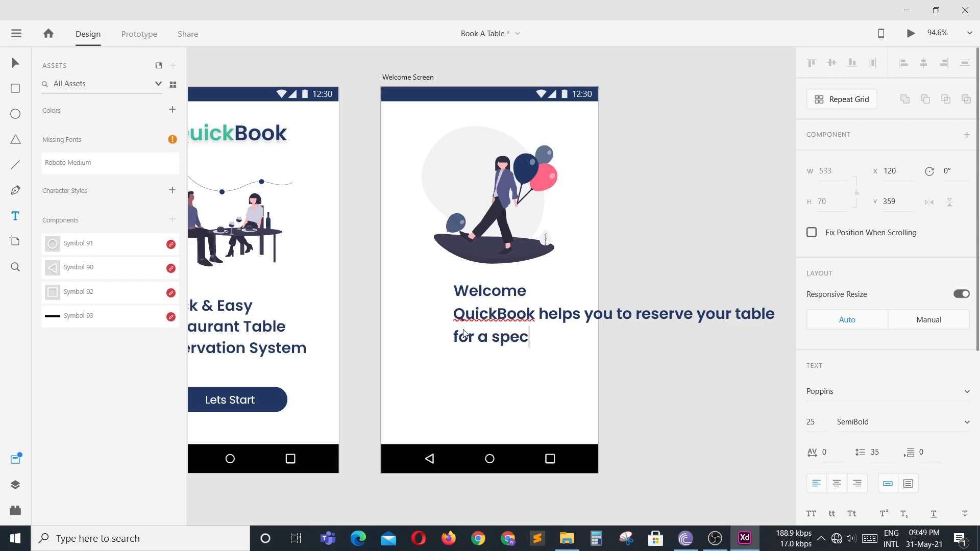
{"action": "type", "text": "ific date & time"}
{"action": "left_click", "coordinate": [486, 368]}
Set the two-line description to size 15 with the Regular weight and centre alignment
{"action": "left_click", "coordinate": [564, 314]}
{"action": "triple_click", "coordinate": [563, 314]}
{"action": "left_click", "coordinate": [551, 335]}
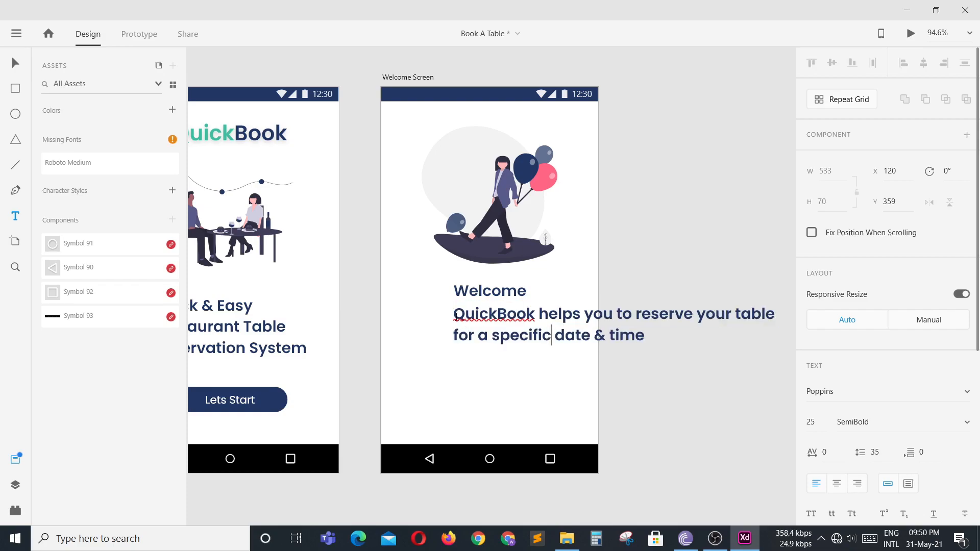
{"action": "key", "text": "ctrl+a"}
{"action": "left_click", "coordinate": [811, 422]}
{"action": "type", "text": "15"}
{"action": "key", "text": "Return"}
{"action": "left_click", "coordinate": [881, 427]}
{"action": "scroll", "coordinate": [886, 307], "scroll_direction": "up", "scroll_amount": 2}
{"action": "left_click", "coordinate": [863, 291]}
{"action": "left_click", "coordinate": [837, 484]}
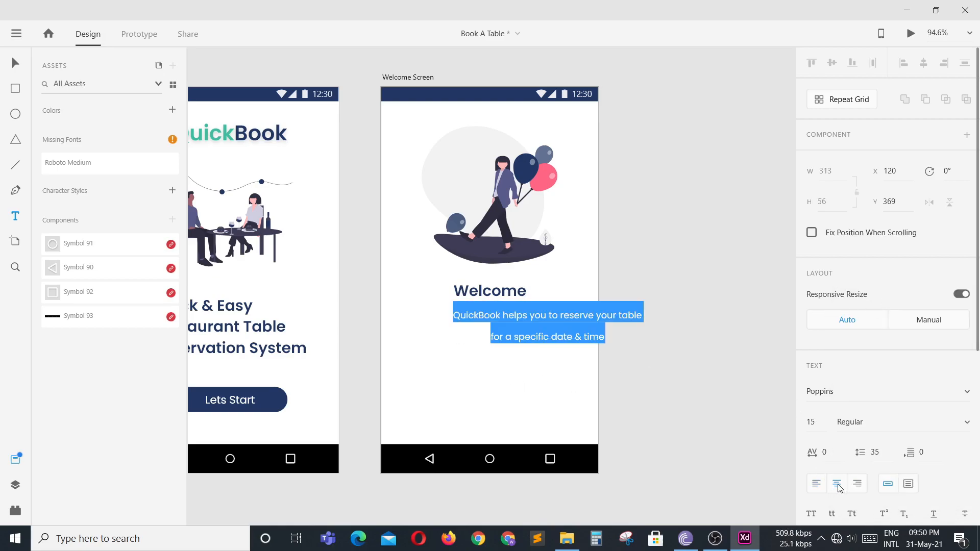
Centre the description directly under the "Welcome" heading and set its line spacing to 20
{"action": "key", "text": "Escape"}
{"action": "left_click", "coordinate": [18, 65]}
{"action": "left_click_drag", "start_coordinate": [500, 315], "coordinate": [442, 308]}
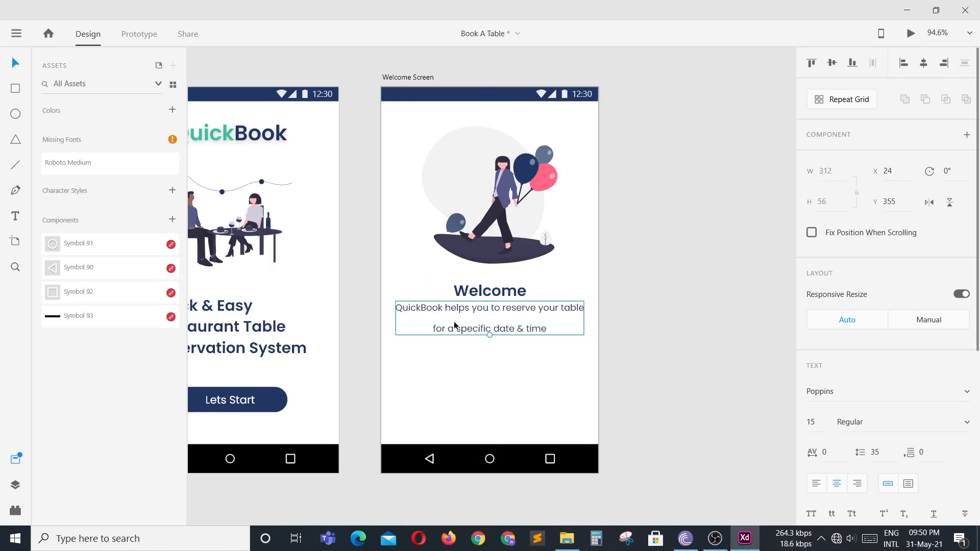
{"action": "left_click", "coordinate": [876, 454]}
{"action": "type", "text": "20"}
{"action": "key", "text": "Return"}
Colour the description with the saved grey swatch, nudge it slightly under the heading, and save the document
{"action": "scroll", "coordinate": [872, 480], "scroll_direction": "down", "scroll_amount": 3}
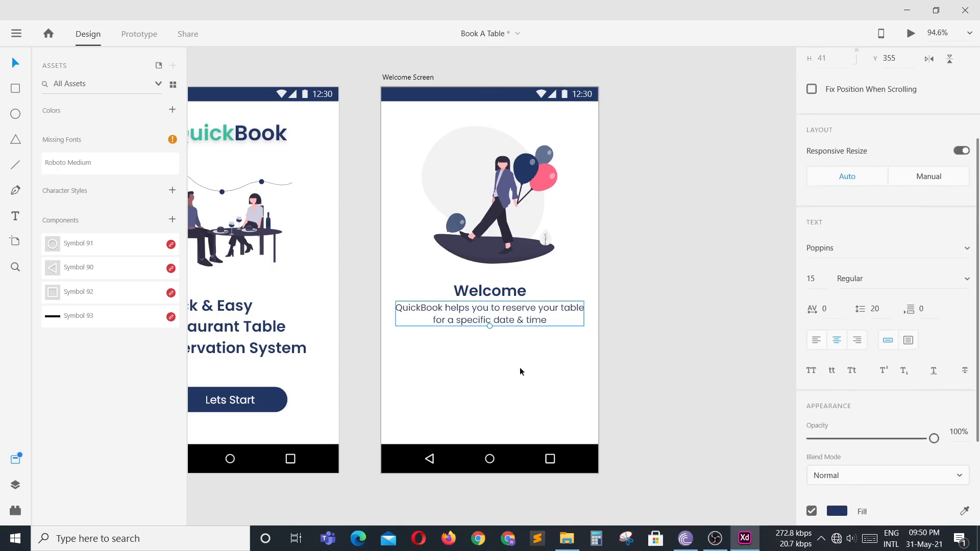
{"action": "scroll", "coordinate": [867, 450], "scroll_direction": "down", "scroll_amount": 3}
{"action": "left_click", "coordinate": [838, 379]}
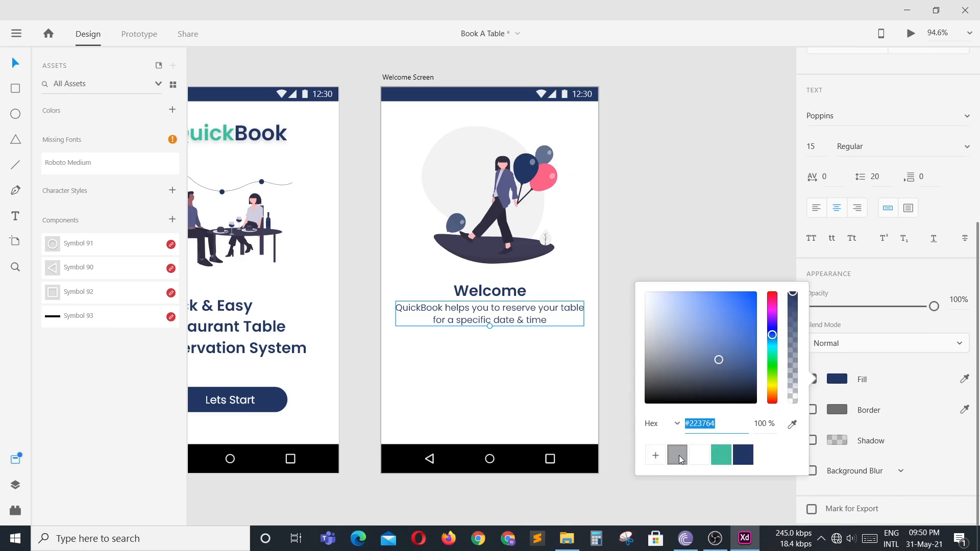
{"action": "left_click", "coordinate": [678, 455]}
{"action": "left_click", "coordinate": [492, 379]}
{"action": "left_click_drag", "start_coordinate": [504, 314], "coordinate": [504, 315]}
{"action": "left_click", "coordinate": [512, 370]}
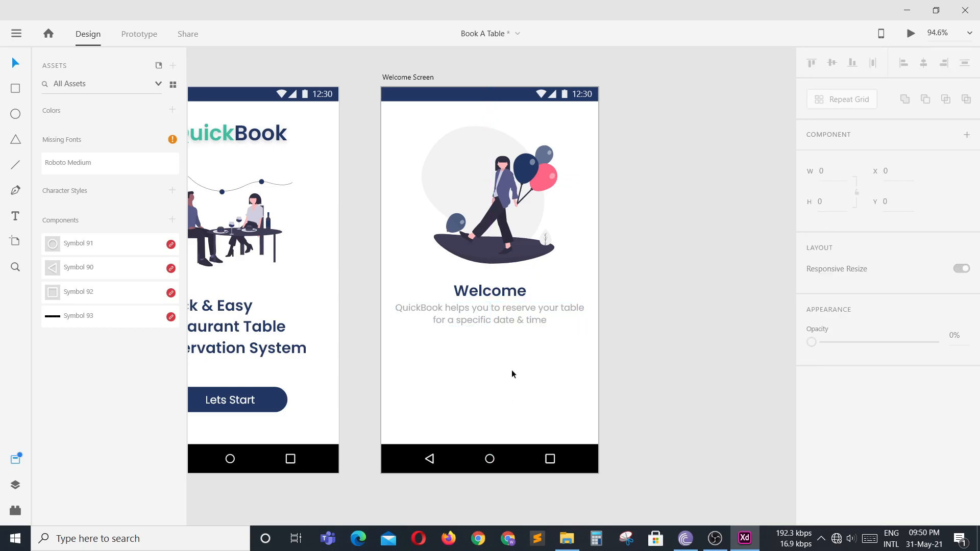
{"action": "key", "text": "ctrl+s"}
Draw a 190 by 39 rectangle below the description, round its corners to 20, and centre it on the artboard
{"action": "scroll", "coordinate": [553, 351], "scroll_direction": "down", "scroll_amount": 1}
{"action": "key", "text": "r"}
{"action": "left_click_drag", "start_coordinate": [435, 335], "coordinate": [550, 359]}
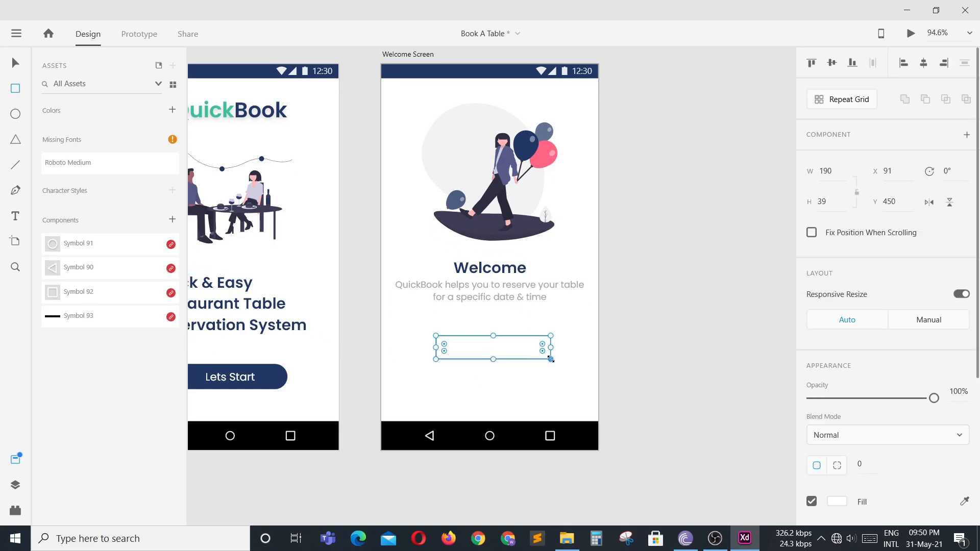
{"action": "left_click", "coordinate": [16, 64]}
{"action": "left_click_drag", "start_coordinate": [443, 348], "coordinate": [501, 349]}
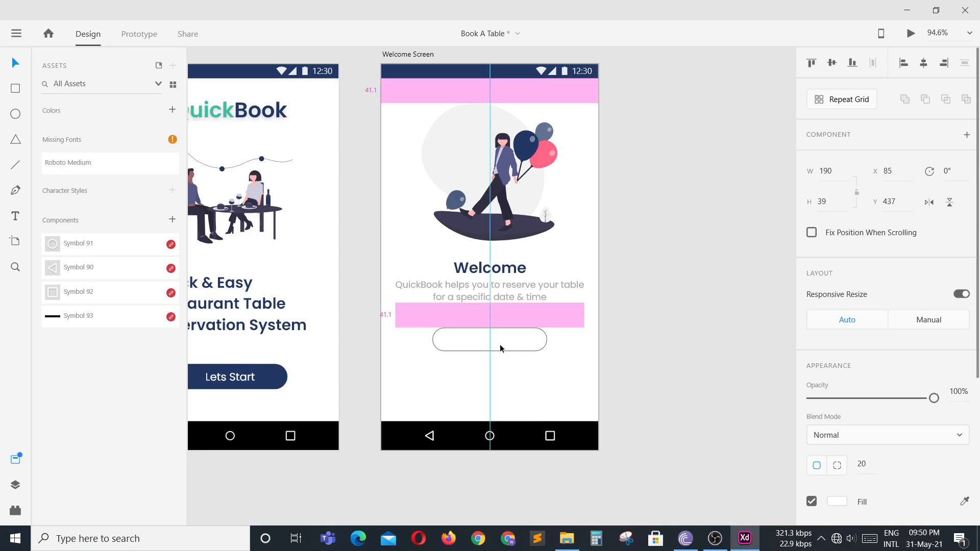
{"action": "left_click", "coordinate": [505, 374]}
Widen the rounded button rectangle slightly and recentre it on the Welcome Screen
{"action": "left_click", "coordinate": [495, 349]}
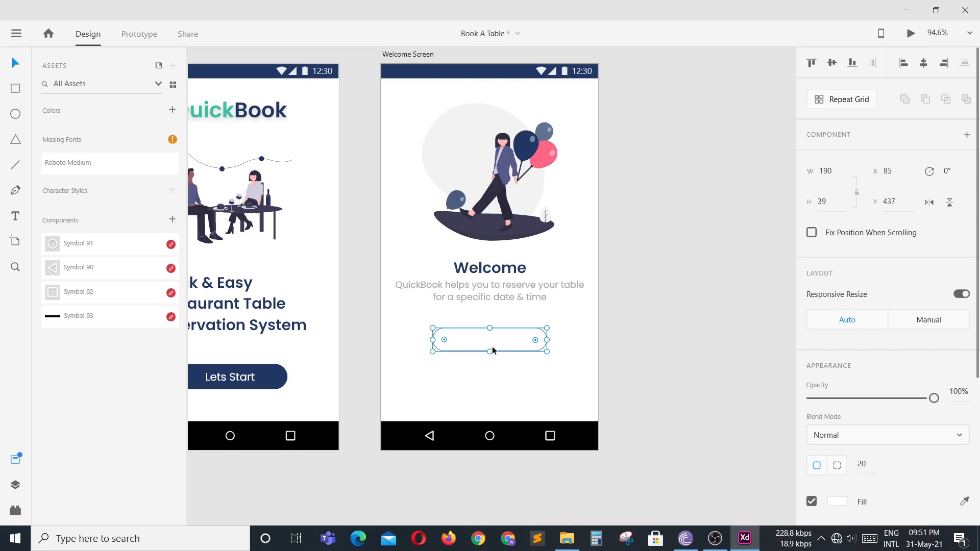
{"action": "left_click_drag", "start_coordinate": [546, 340], "coordinate": [548, 340]}
{"action": "left_click_drag", "start_coordinate": [520, 343], "coordinate": [518, 343]}
Fill the rounded button rectangle below the description with the saved navy swatch and remove its border
{"action": "scroll", "coordinate": [520, 409], "scroll_direction": "up", "scroll_amount": 2}
{"action": "scroll", "coordinate": [816, 356], "scroll_direction": "down", "scroll_amount": 4}
{"action": "left_click", "coordinate": [837, 287]}
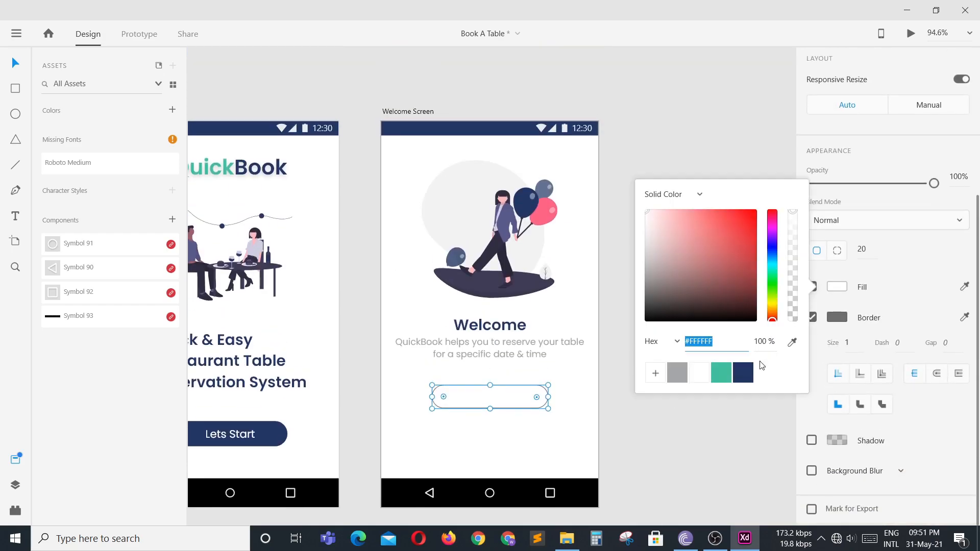
{"action": "left_click", "coordinate": [743, 374]}
{"action": "left_click", "coordinate": [764, 411]}
{"action": "left_click", "coordinate": [502, 398]}
{"action": "scroll", "coordinate": [821, 469], "scroll_direction": "down", "scroll_amount": 4}
{"action": "left_click", "coordinate": [812, 317]}
{"action": "left_click", "coordinate": [495, 403]}
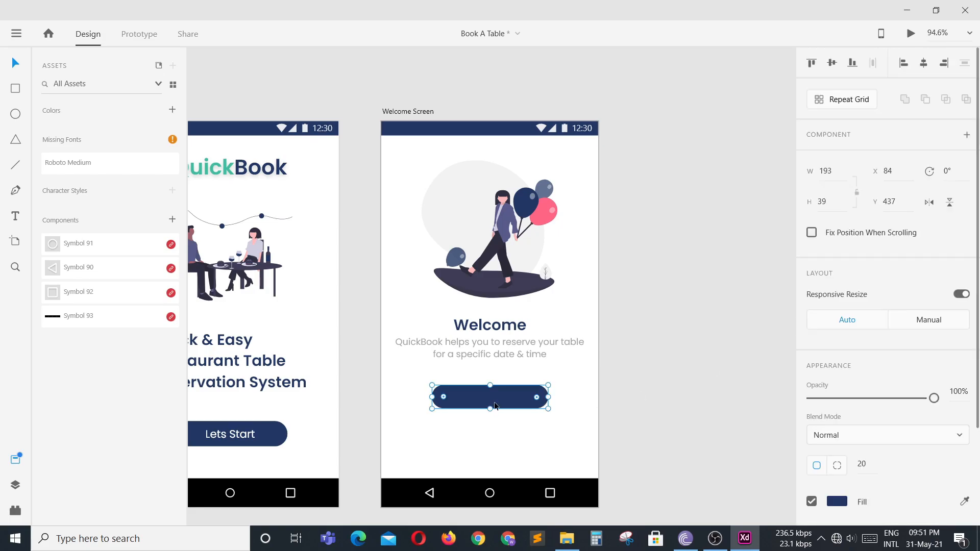
Add the text "Login" over the navy button and centre it within the button
{"action": "left_click", "coordinate": [475, 404]}
{"action": "type", "text": "Login"}
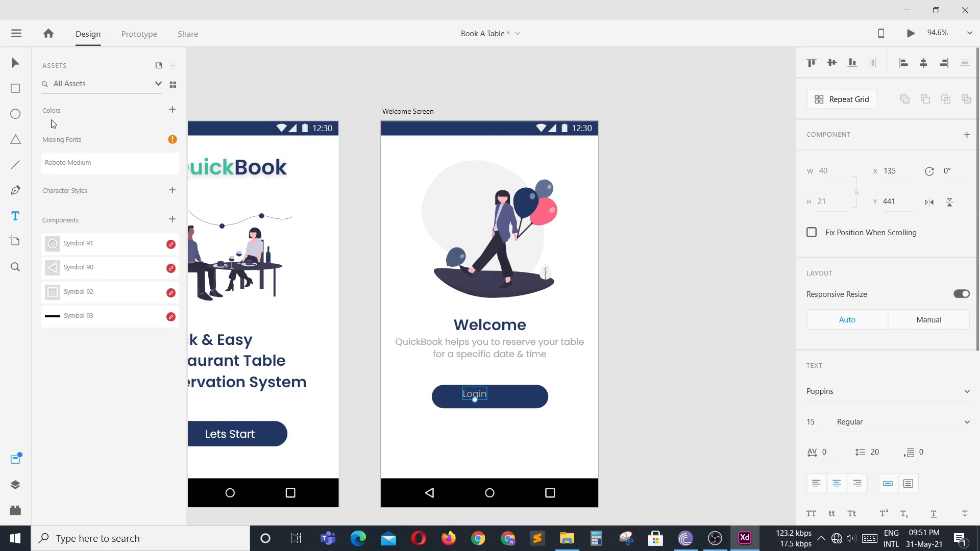
{"action": "left_click", "coordinate": [18, 66]}
{"action": "left_click_drag", "start_coordinate": [473, 397], "coordinate": [489, 400]}
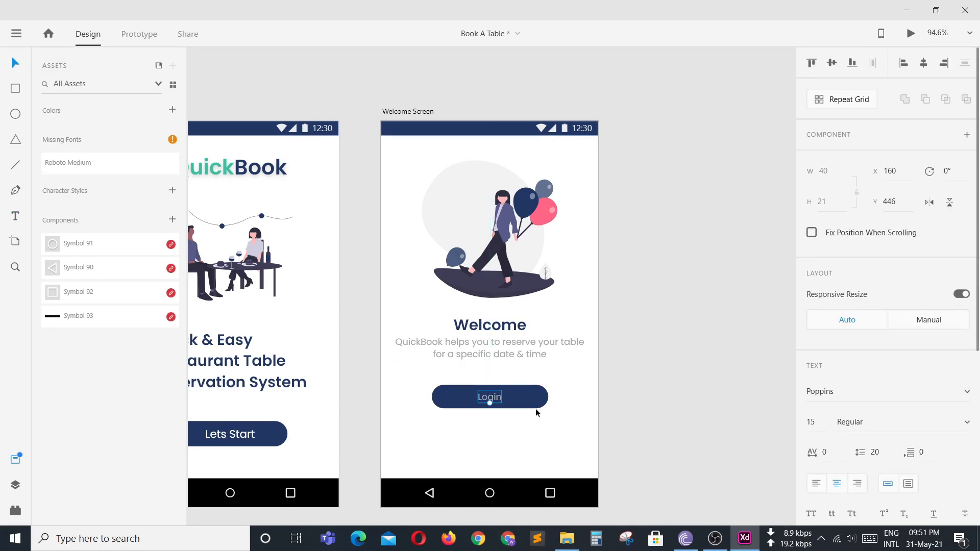
Colour the "Login" label white, set its text size to 18, and recentre it on the button
{"action": "scroll", "coordinate": [888, 307], "scroll_direction": "down", "scroll_amount": 5}
{"action": "left_click", "coordinate": [836, 379]}
{"action": "left_click", "coordinate": [700, 455]}
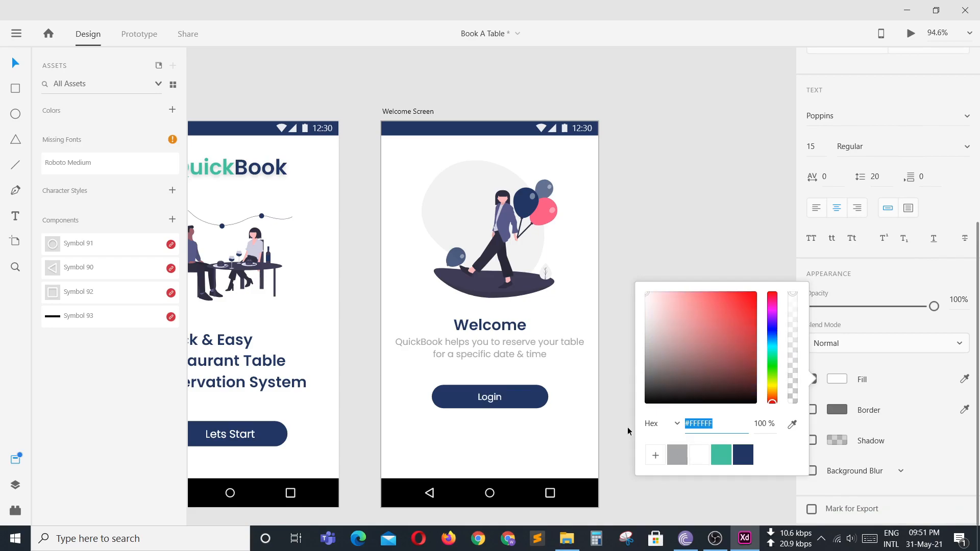
{"action": "left_click", "coordinate": [571, 405]}
{"action": "left_click", "coordinate": [494, 399]}
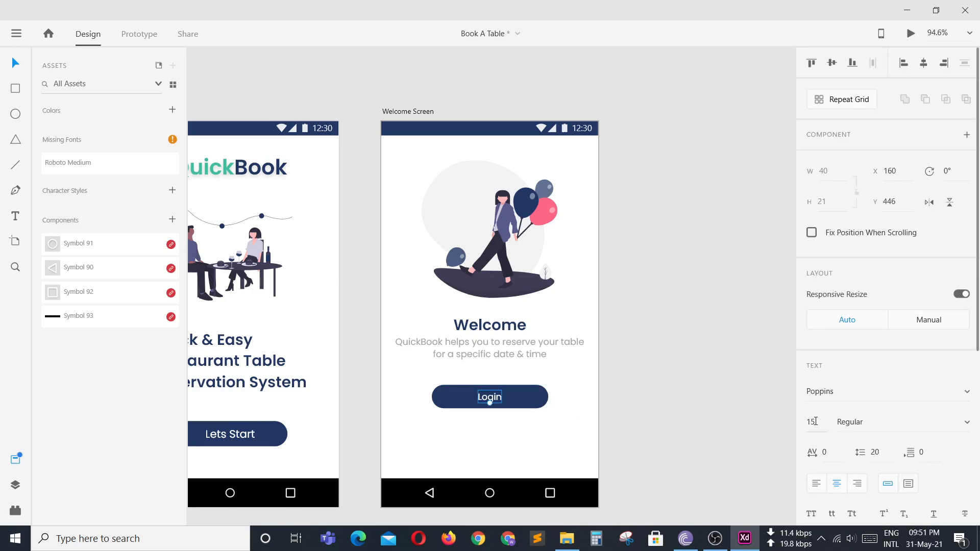
{"action": "left_click", "coordinate": [621, 425]}
{"action": "left_click_drag", "start_coordinate": [490, 398], "coordinate": [490, 399]}
{"action": "left_click", "coordinate": [497, 430]}
Group the Login button with its label, duplicate it directly below, and change the copy's label to "Sign Up"
{"action": "scroll", "coordinate": [498, 430], "scroll_direction": "down", "scroll_amount": 1}
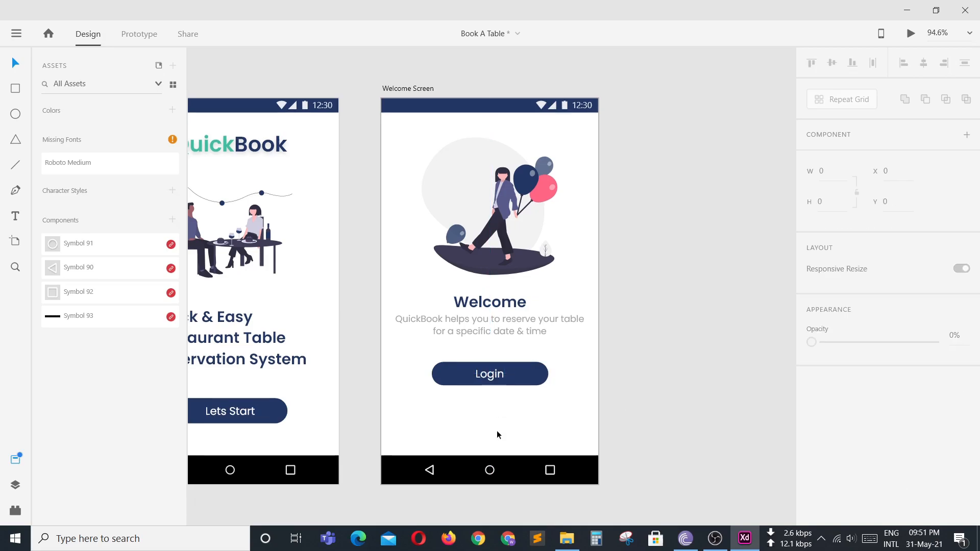
{"action": "left_click", "coordinate": [459, 375]}
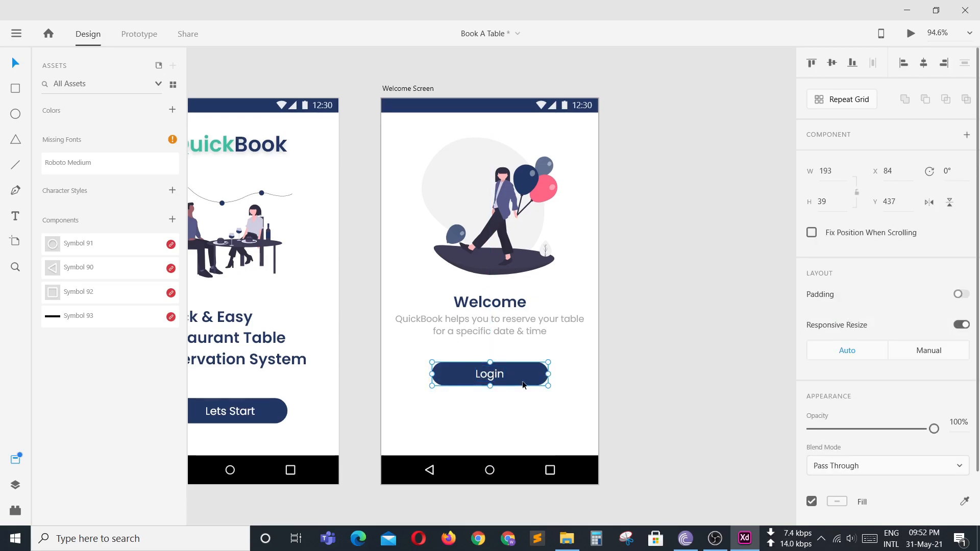
{"action": "left_click_drag", "start_coordinate": [524, 385], "coordinate": [522, 402]}
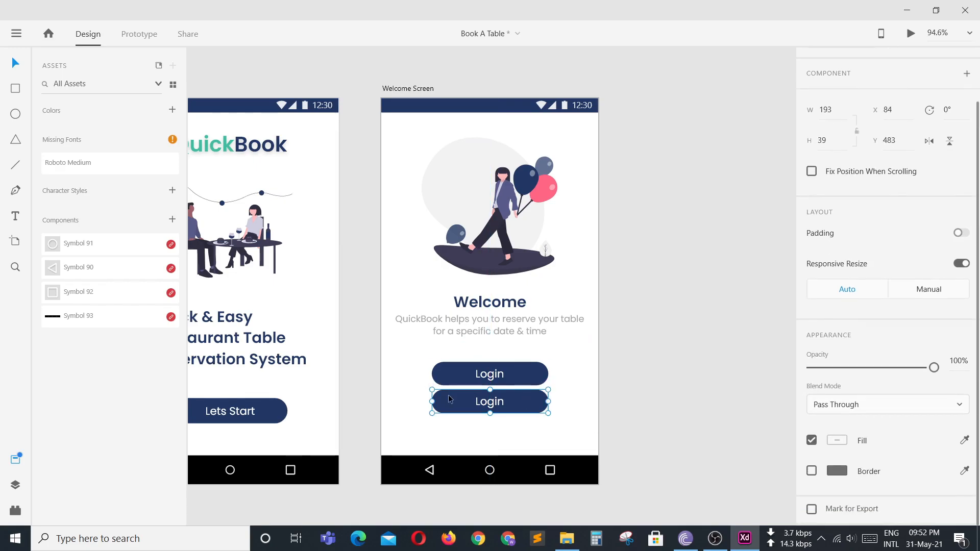
{"action": "double_click", "coordinate": [487, 402]}
{"action": "type", "text": "Sign Up"}
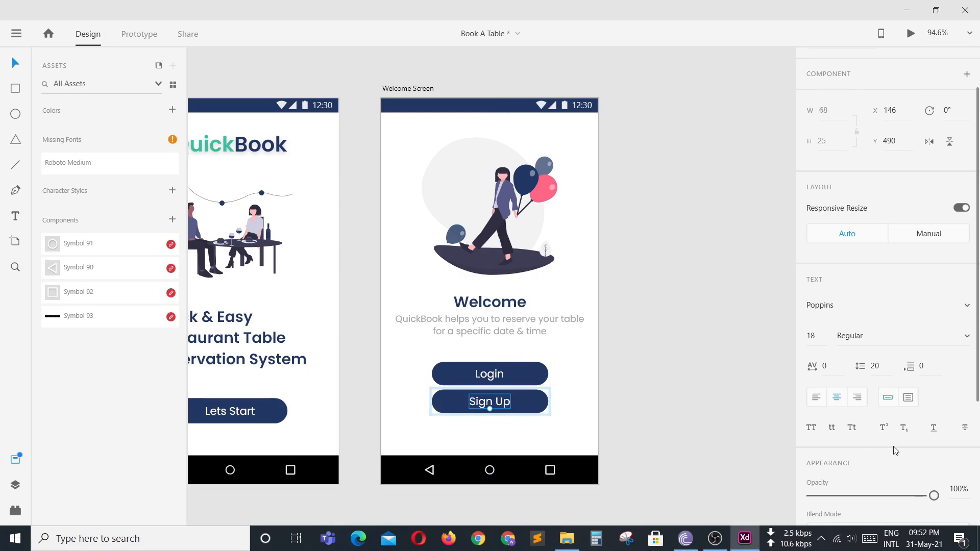
Colour the "Sign Up" label with the saved navy swatch and fill its button rectangle with white
{"action": "scroll", "coordinate": [886, 453], "scroll_direction": "down", "scroll_amount": 4}
{"action": "left_click", "coordinate": [836, 380]}
{"action": "left_click", "coordinate": [741, 452]}
{"action": "left_click", "coordinate": [539, 401]}
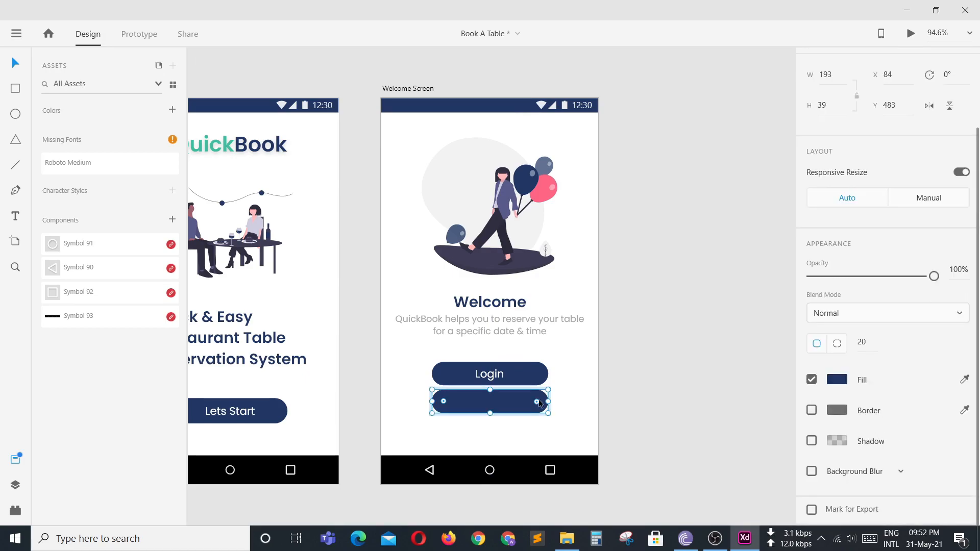
{"action": "left_click", "coordinate": [828, 383]}
{"action": "left_click", "coordinate": [694, 469]}
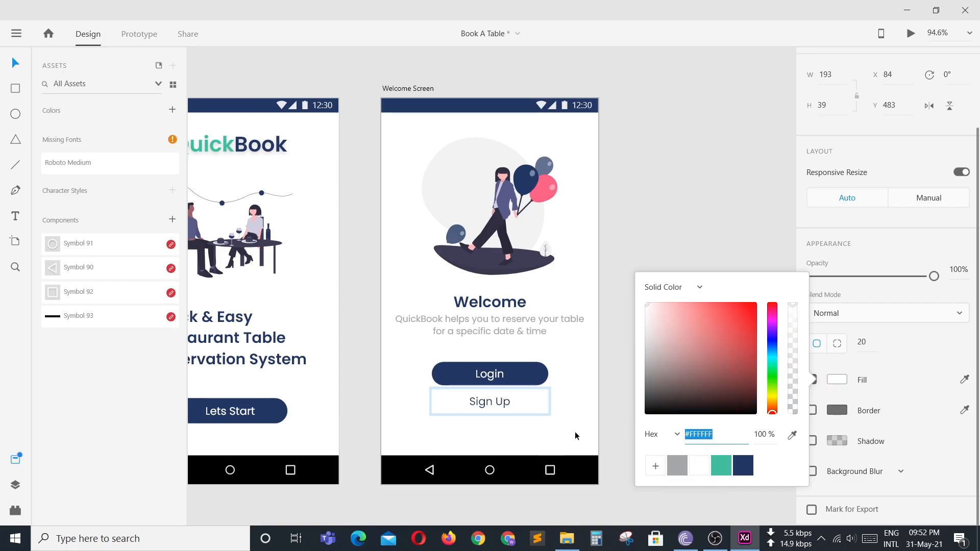
{"action": "left_click", "coordinate": [584, 434]}
Give the Sign Up button a navy #223764 border and save the document
{"action": "left_click", "coordinate": [812, 410]}
{"action": "left_click", "coordinate": [836, 411]}
{"action": "left_click", "coordinate": [743, 485]}
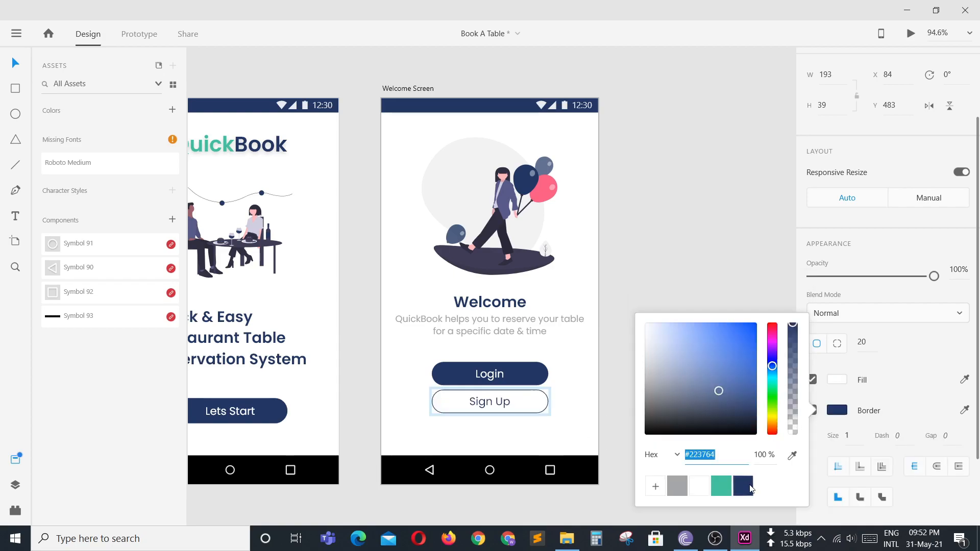
{"action": "left_click", "coordinate": [573, 431]}
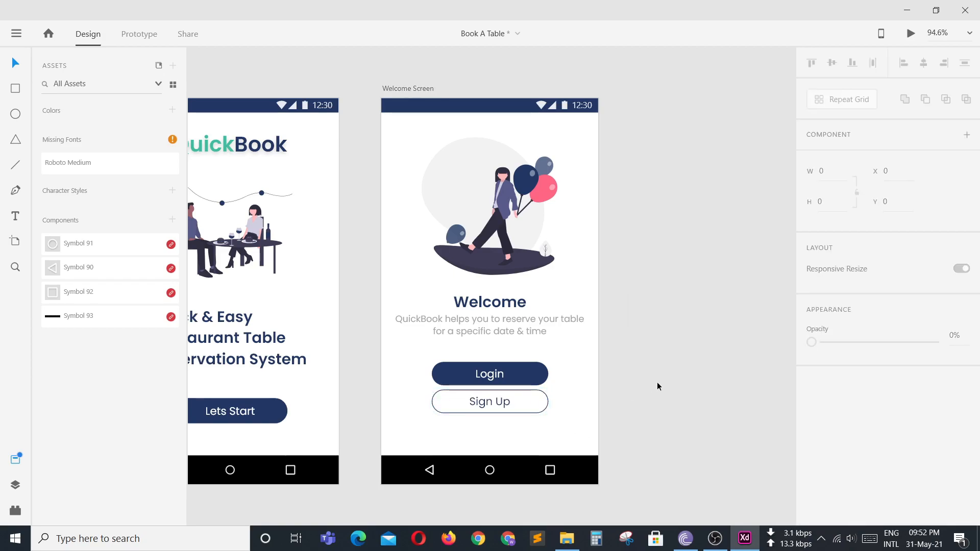
{"action": "scroll", "coordinate": [657, 382], "scroll_direction": "down", "scroll_amount": 2}
{"action": "left_click_drag", "start_coordinate": [657, 382], "coordinate": [704, 342]}
{"action": "scroll", "coordinate": [705, 342], "scroll_direction": "down", "scroll_amount": 2}
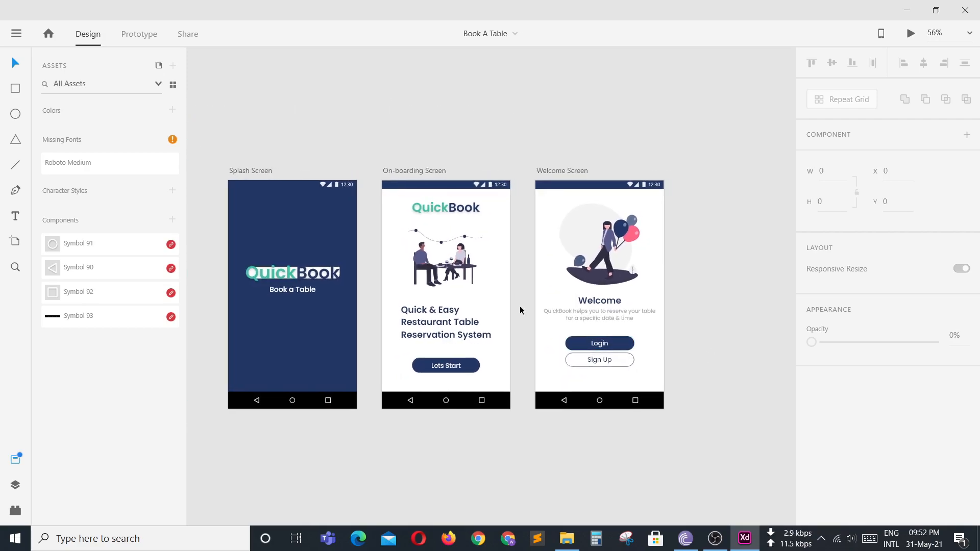
Switch to prototyping and link the Splash Screen to the On-boarding Screen, and the On-boarding Screen to the Welcome Screen
{"action": "left_click", "coordinate": [139, 34]}
{"action": "left_click_drag", "start_coordinate": [377, 286], "coordinate": [403, 292]}
{"action": "left_click", "coordinate": [495, 290]}
{"action": "left_click_drag", "start_coordinate": [511, 282], "coordinate": [543, 295]}
Preview the prototype starting at the Splash Screen and go through to the On-boarding Screen
{"action": "left_click", "coordinate": [294, 314]}
{"action": "left_click", "coordinate": [911, 34]}
{"action": "left_click", "coordinate": [544, 326]}
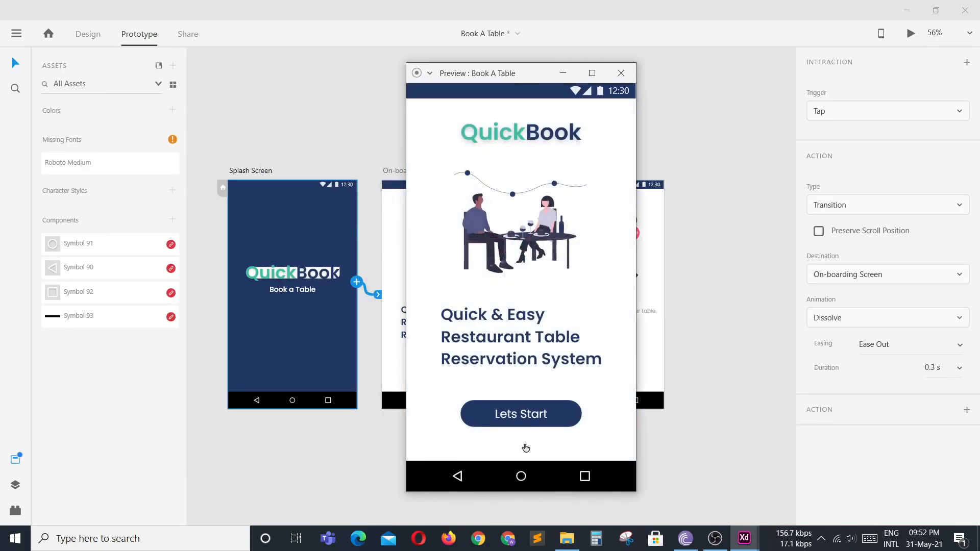